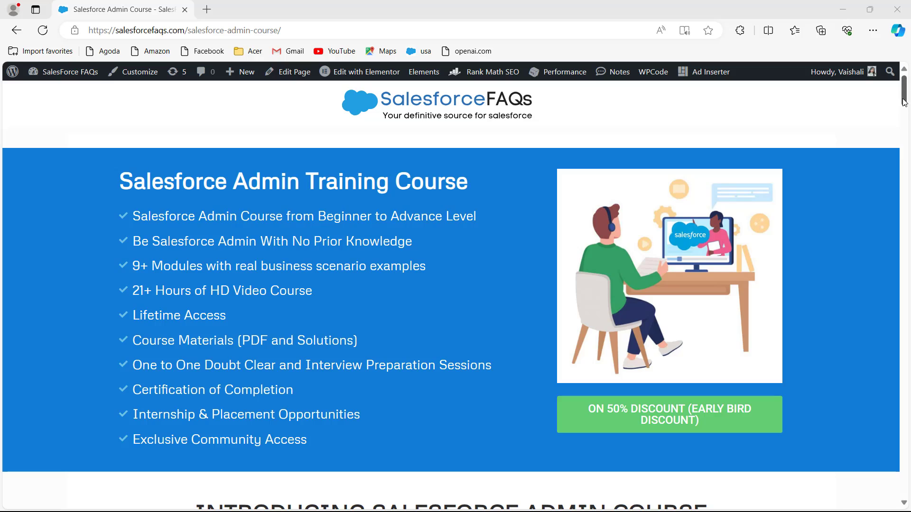
- Scroll through the Salesforce Admin course modules on the SalesforceFAQs page
{"action": "left_click_drag", "start_coordinate": [905, 102], "coordinate": [885, 396]}
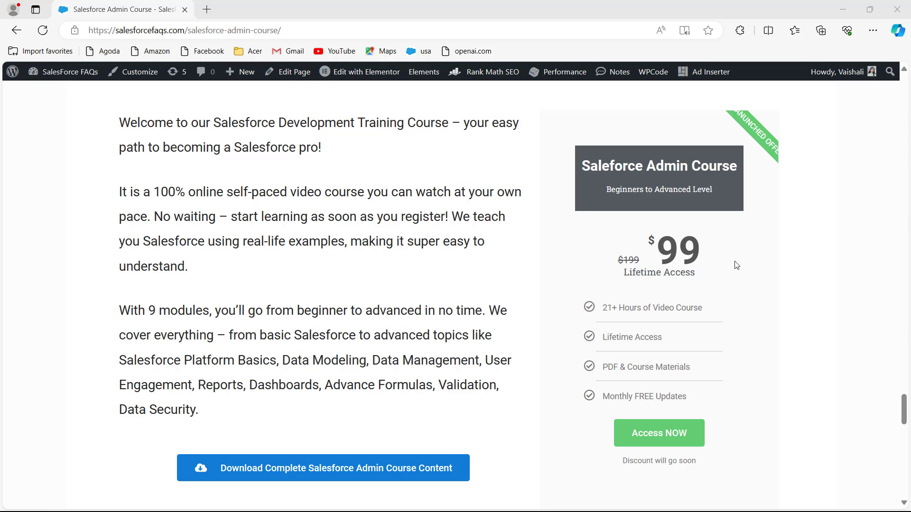
{"action": "left_click", "coordinate": [905, 411]}
{"action": "left_click_drag", "start_coordinate": [905, 411], "coordinate": [905, 368]}
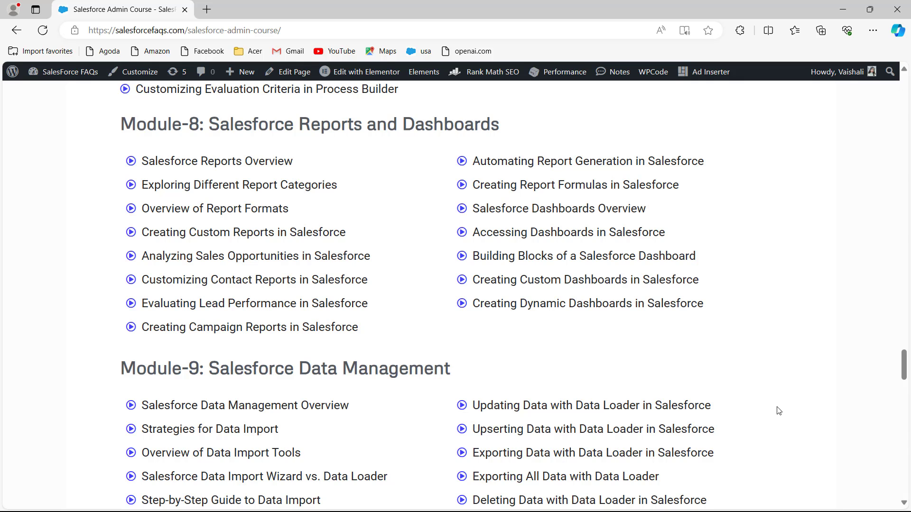
{"action": "left_click_drag", "start_coordinate": [904, 372], "coordinate": [907, 218]}
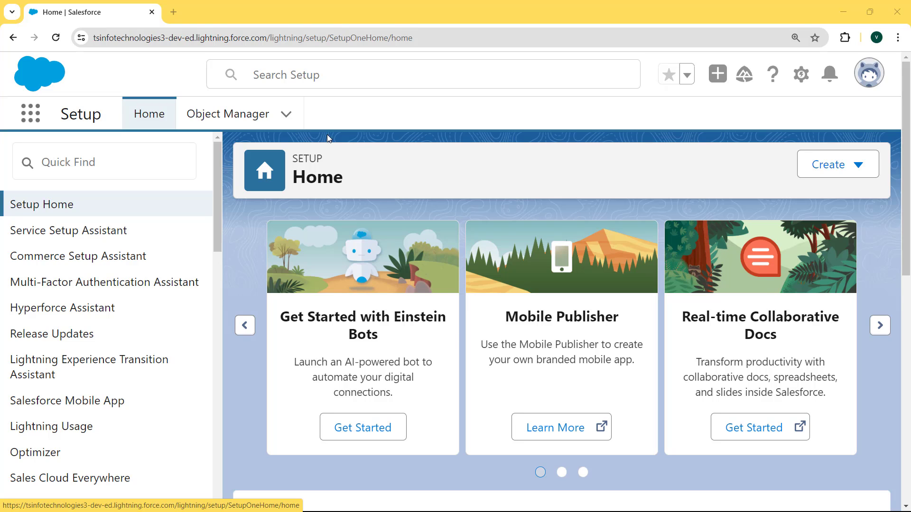
- Open Salesforce Setup in a new tab and go to Object Manager
{"action": "left_click", "coordinate": [802, 75]}
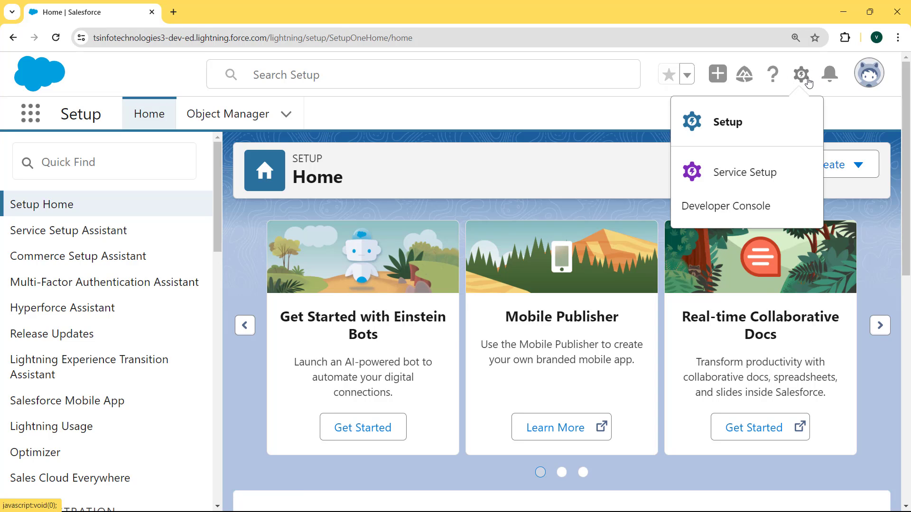
{"action": "left_click", "coordinate": [721, 124]}
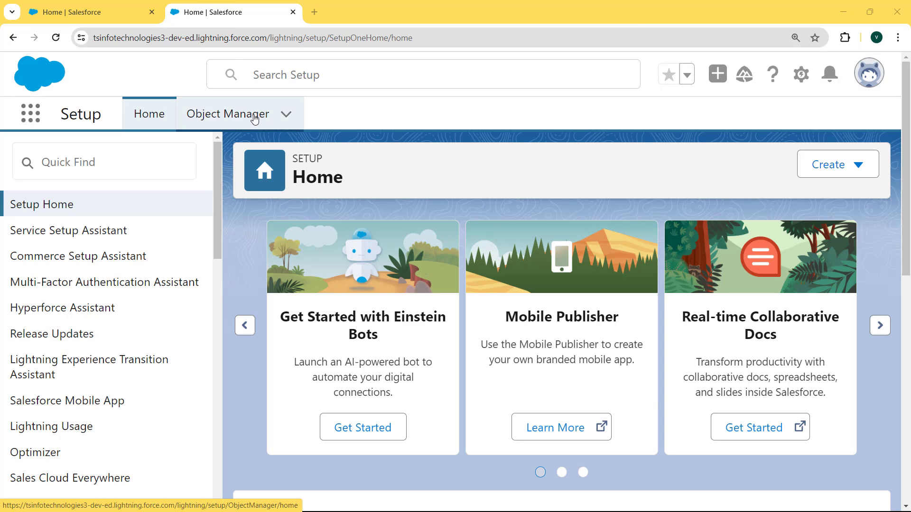
{"action": "left_click", "coordinate": [254, 118]}
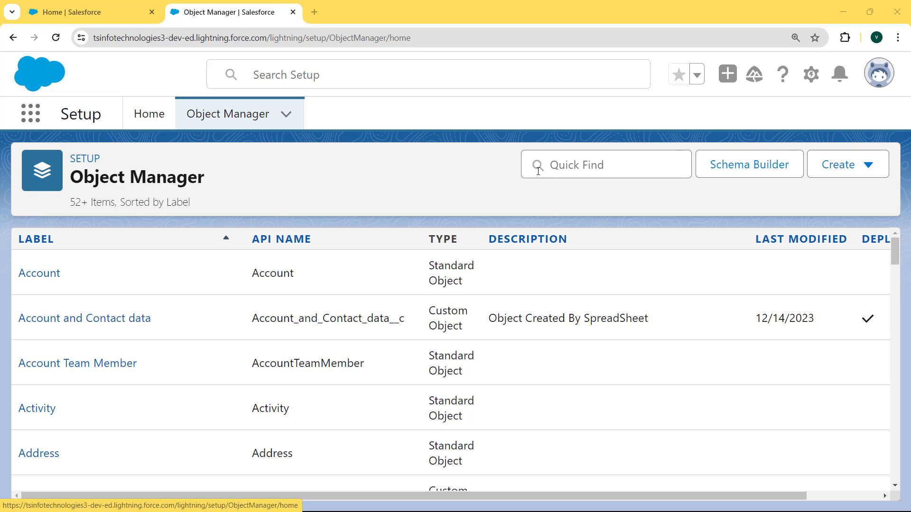
- Filter objects by 'opportun', open Opportunity, and show its Validation Rules list
{"action": "left_click", "coordinate": [571, 163]}
{"action": "type", "text": "oppor"}
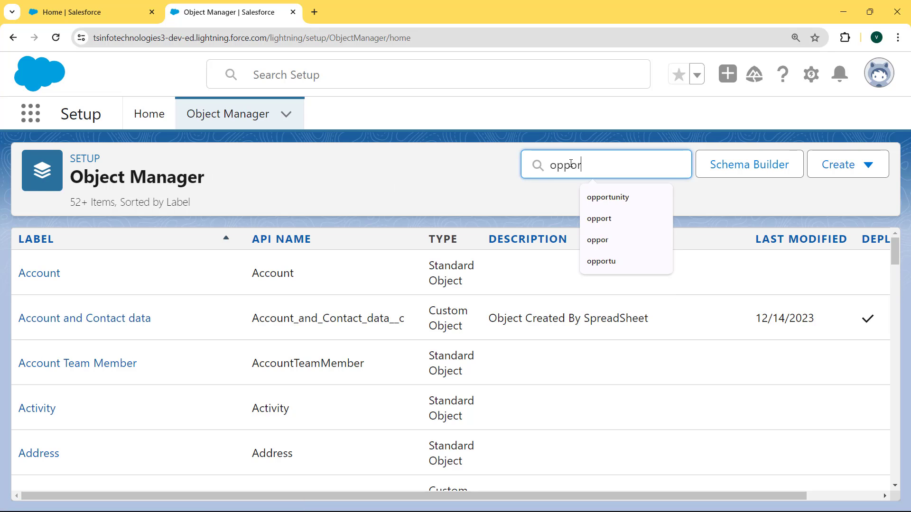
{"action": "type", "text": "tun"}
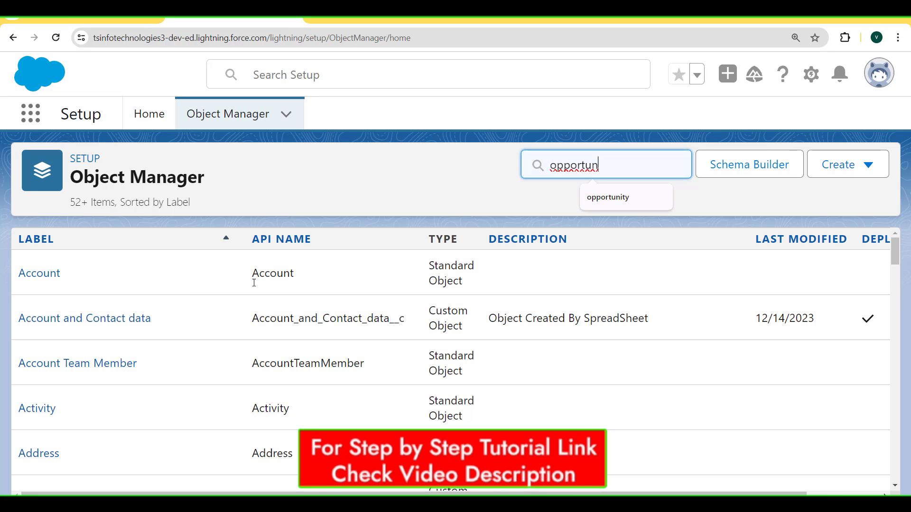
{"action": "left_click", "coordinate": [50, 265]}
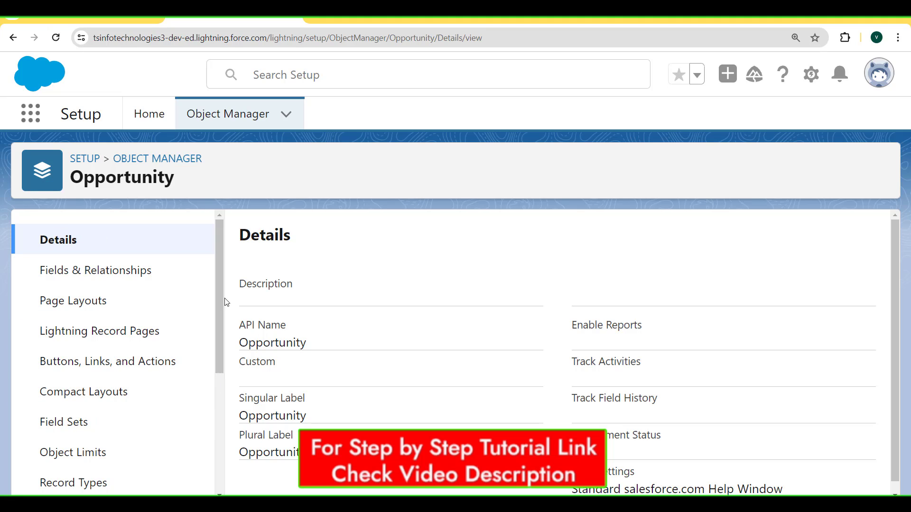
{"action": "left_click_drag", "start_coordinate": [217, 299], "coordinate": [218, 432]}
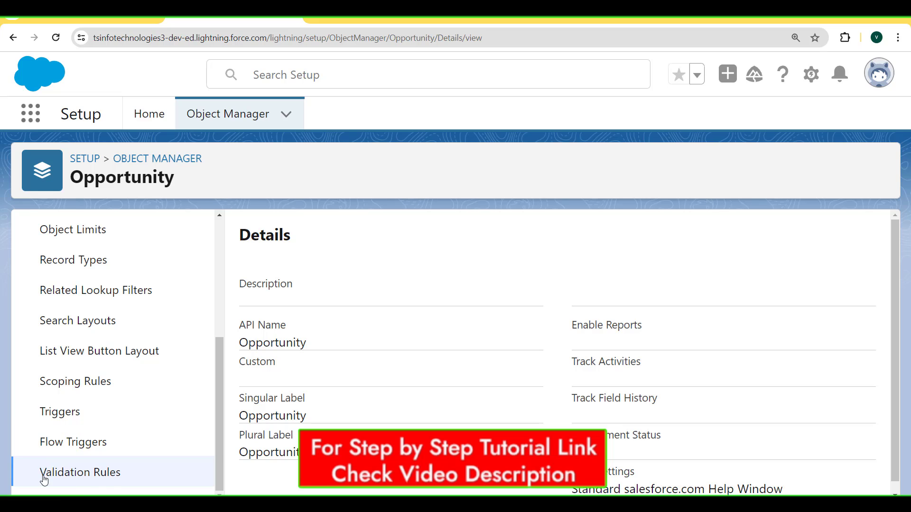
{"action": "left_click", "coordinate": [84, 476]}
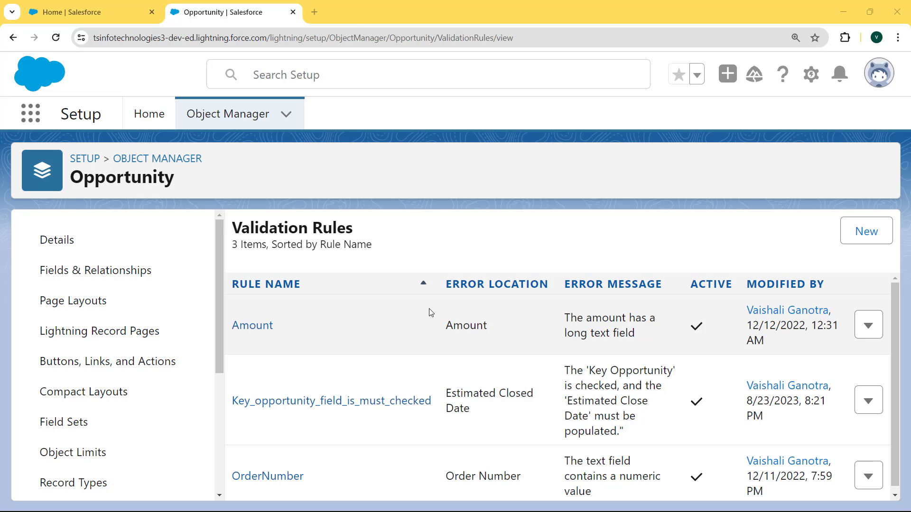
- Start a new validation rule named Mandatory_field_is_must_on
{"action": "left_click", "coordinate": [860, 236]}
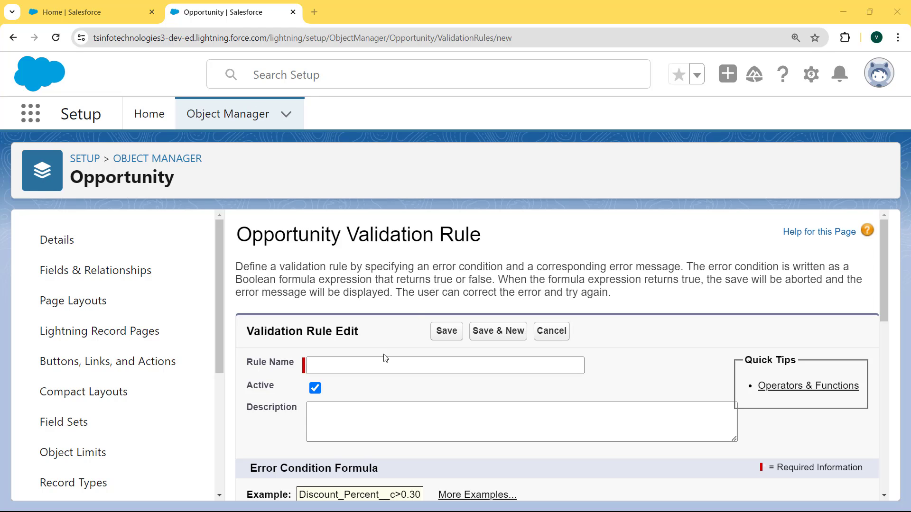
{"action": "left_click", "coordinate": [373, 365]}
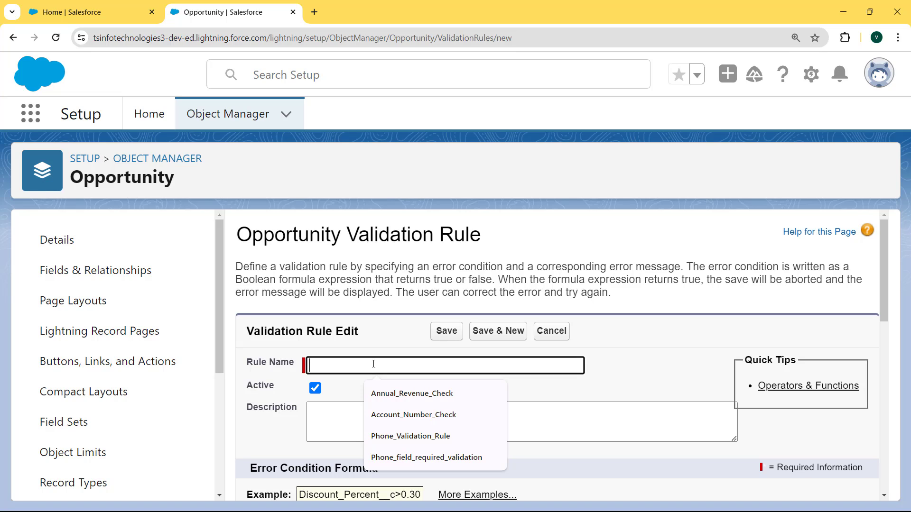
{"action": "type", "text": "Mandatory_field_is_must_on"}
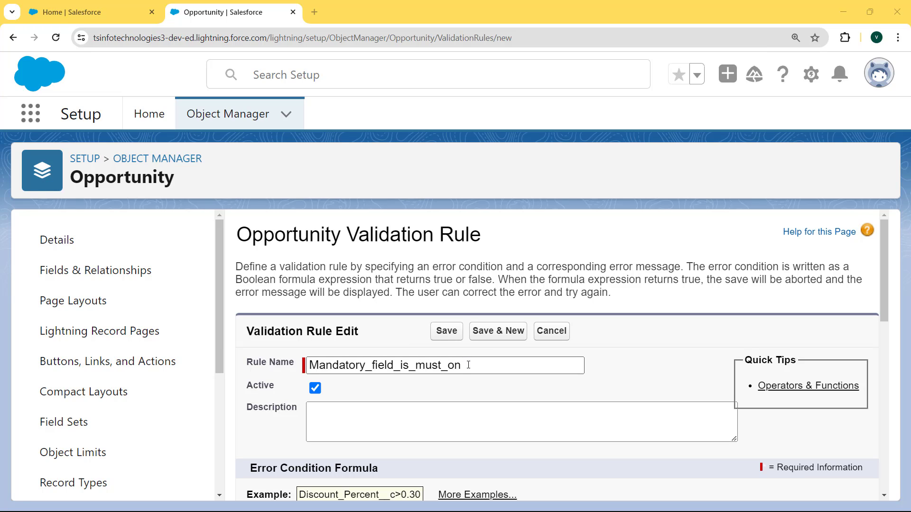
{"action": "left_click_drag", "start_coordinate": [468, 365], "coordinate": [297, 364]}
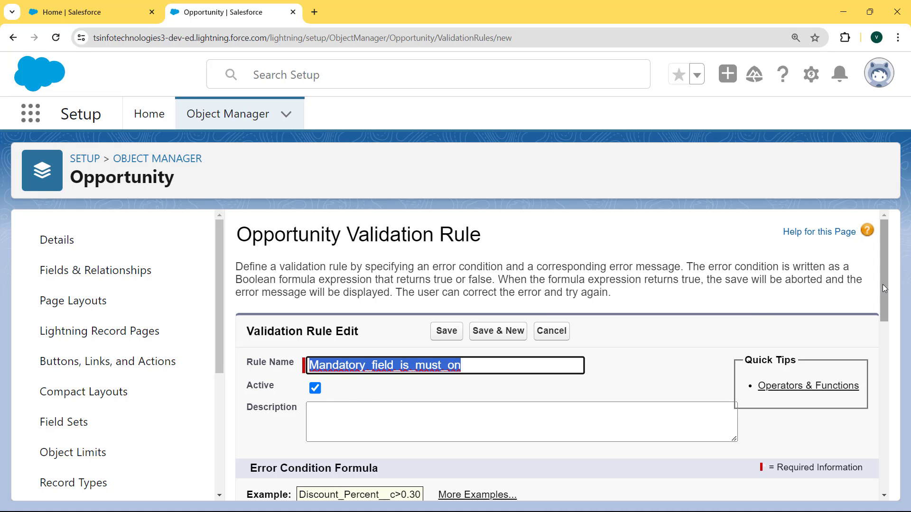
- Review the IF(NOT(ISBLANK(CloseDate)) && Mandatory__c <> False, False, True) formula and check its syntax
{"action": "left_click_drag", "start_coordinate": [883, 277], "coordinate": [890, 357]}
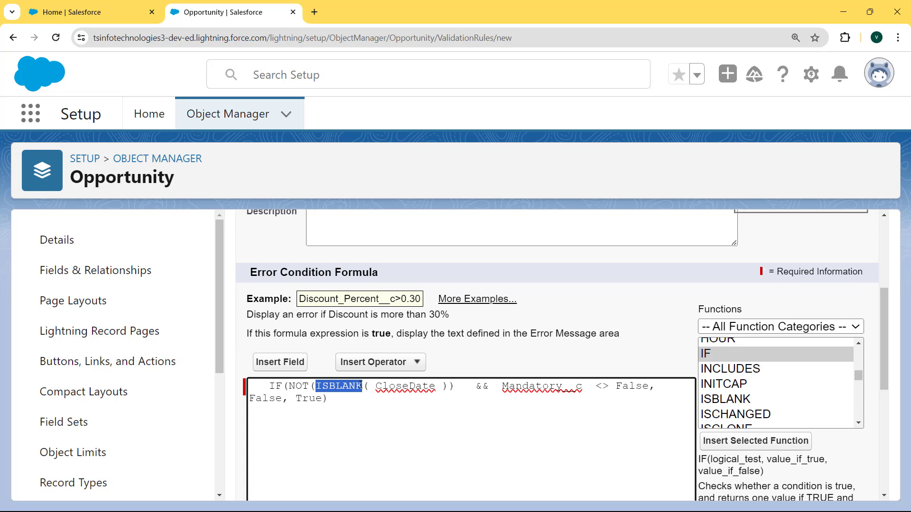
{"action": "left_click_drag", "start_coordinate": [357, 385], "coordinate": [451, 386]}
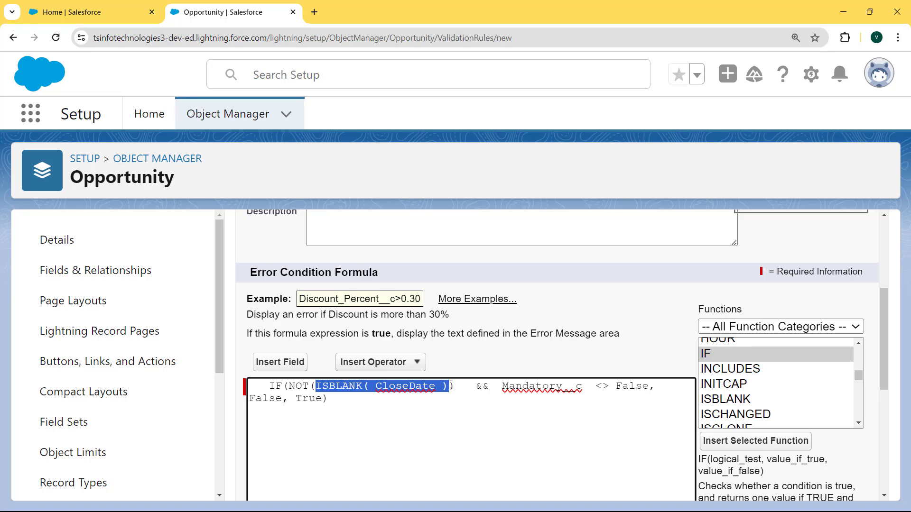
{"action": "left_click_drag", "start_coordinate": [452, 385], "coordinate": [458, 386]}
{"action": "left_click_drag", "start_coordinate": [288, 386], "coordinate": [455, 383]}
{"action": "left_click_drag", "start_coordinate": [475, 387], "coordinate": [657, 383]}
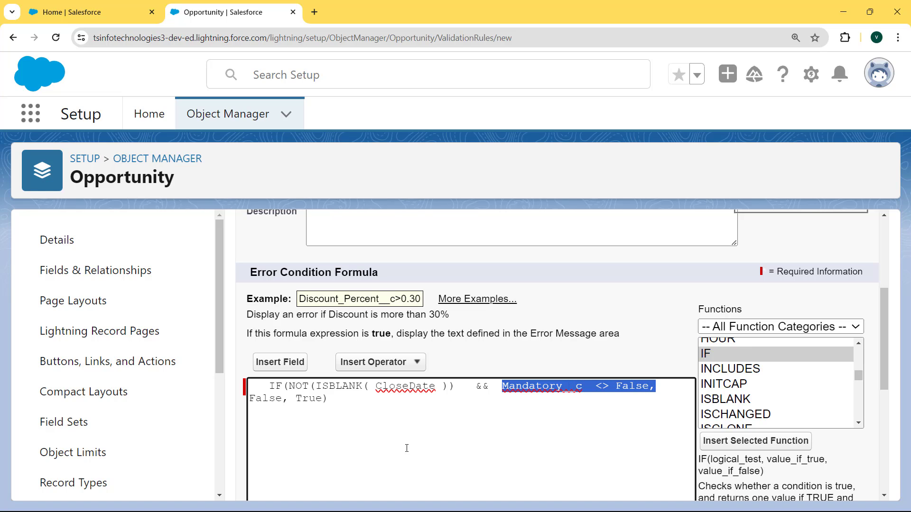
{"action": "left_click_drag", "start_coordinate": [269, 387], "coordinate": [278, 408]}
{"action": "scroll", "coordinate": [280, 394], "scroll_direction": "down", "scroll_amount": 3}
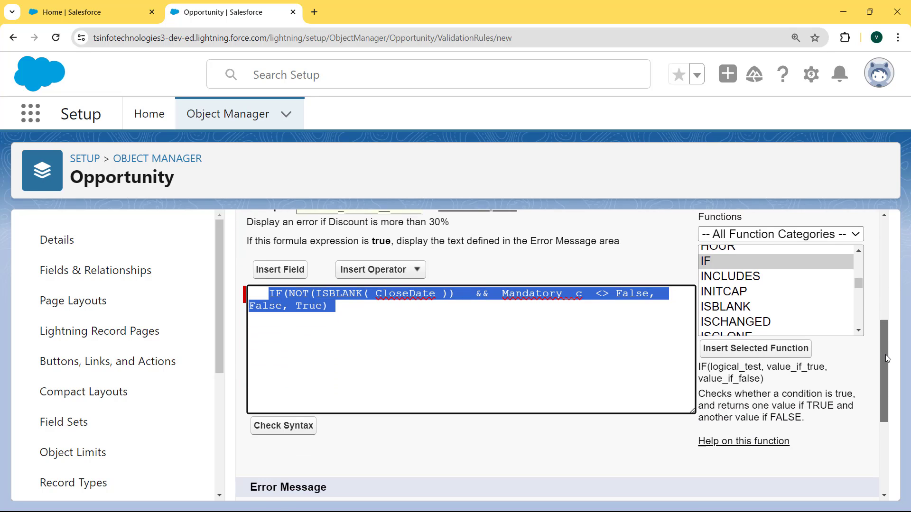
{"action": "left_click", "coordinate": [271, 375]}
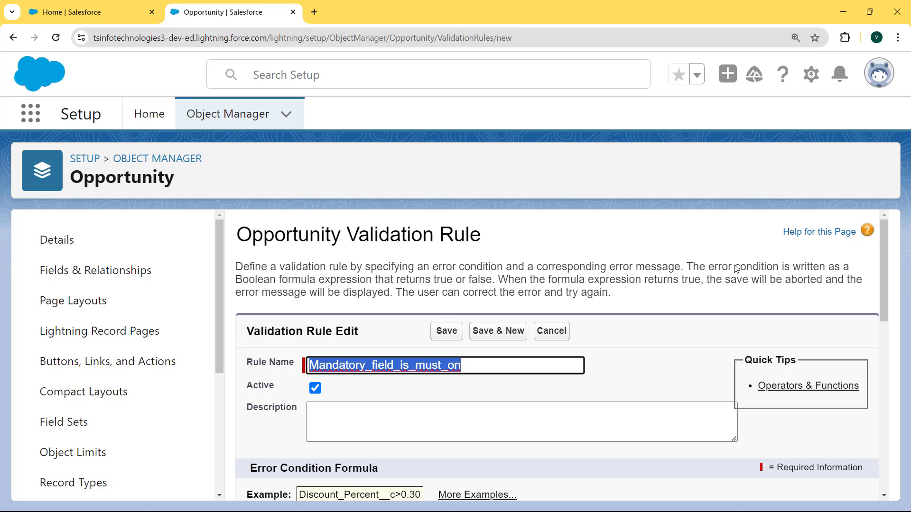
- Confirm no syntax errors and enter the message 'The mandatory field should be checked'
{"action": "left_click_drag", "start_coordinate": [882, 260], "coordinate": [880, 388]}
{"action": "left_click_drag", "start_coordinate": [393, 364], "coordinate": [319, 363]}
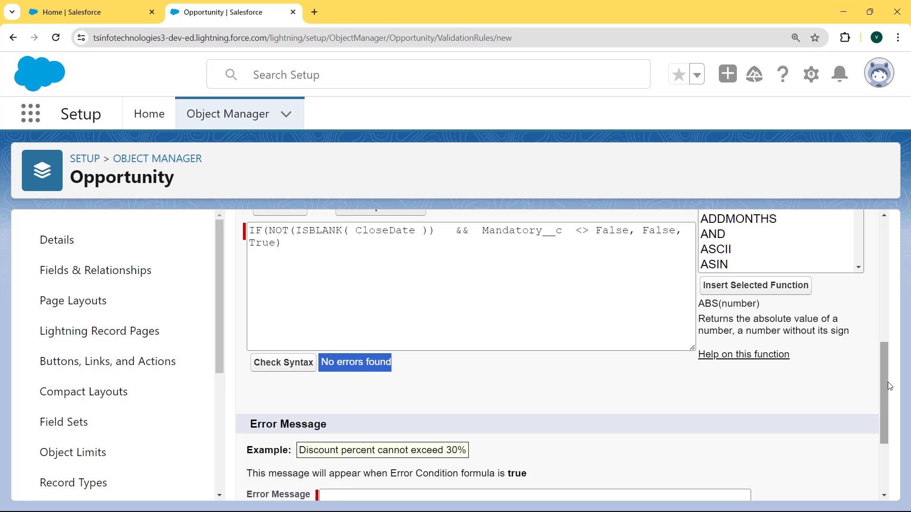
{"action": "left_click_drag", "start_coordinate": [885, 382], "coordinate": [882, 452]}
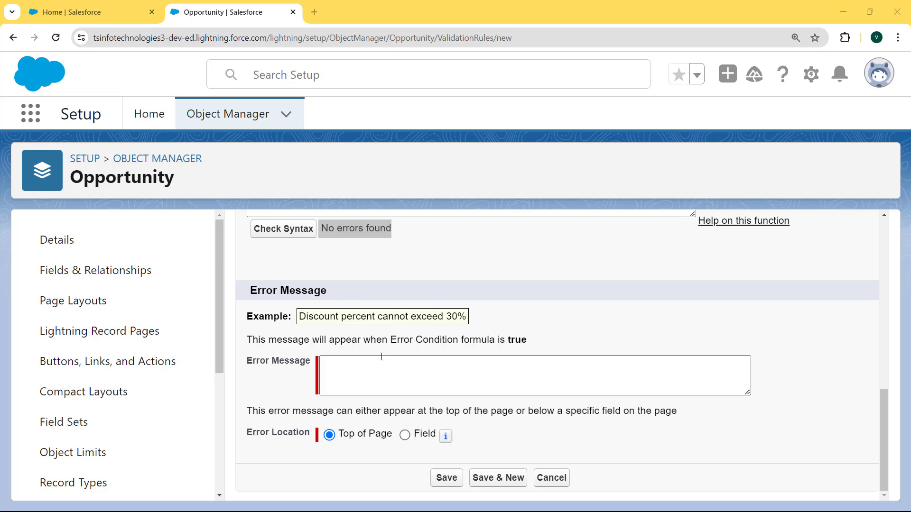
{"action": "left_click", "coordinate": [425, 363]}
{"action": "type", "text": "The mandatory field should be checked"}
{"action": "left_click_drag", "start_coordinate": [321, 363], "coordinate": [519, 364]}
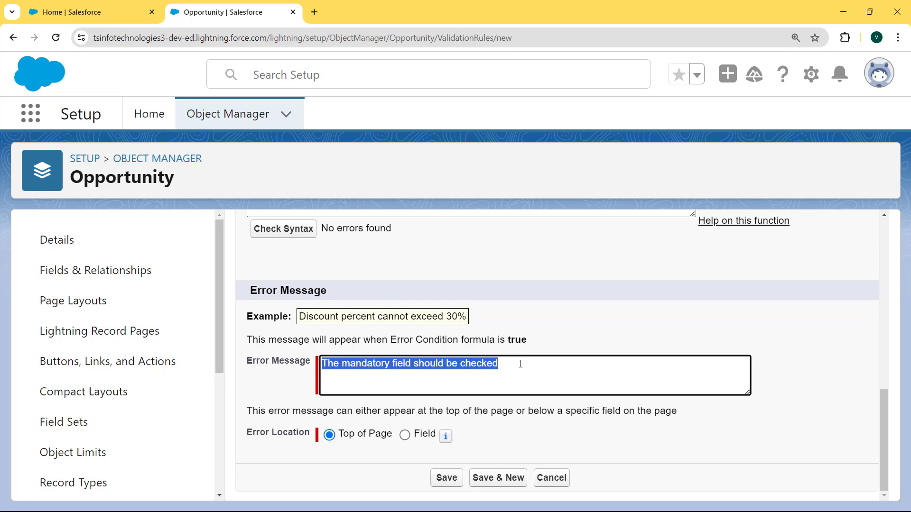
- Show the error at the Mandatory field and save the rule
{"action": "left_click", "coordinate": [405, 436]}
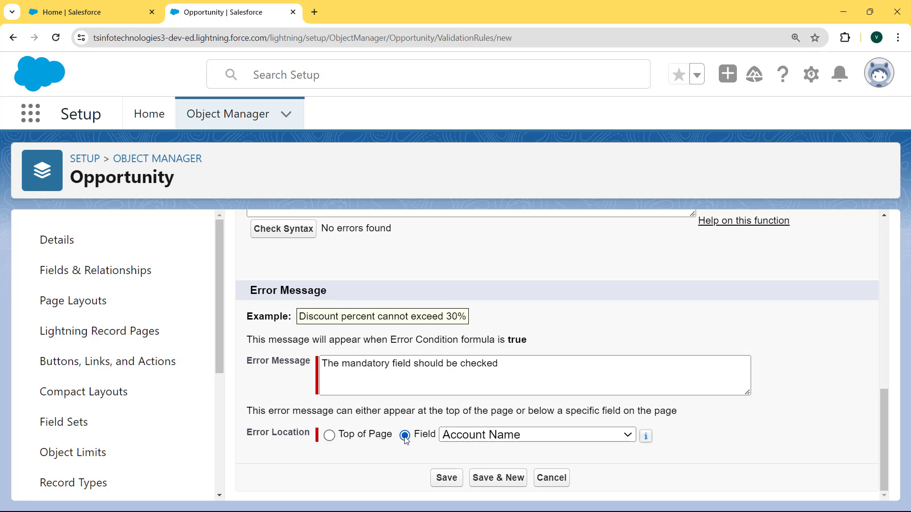
{"action": "left_click", "coordinate": [528, 435]}
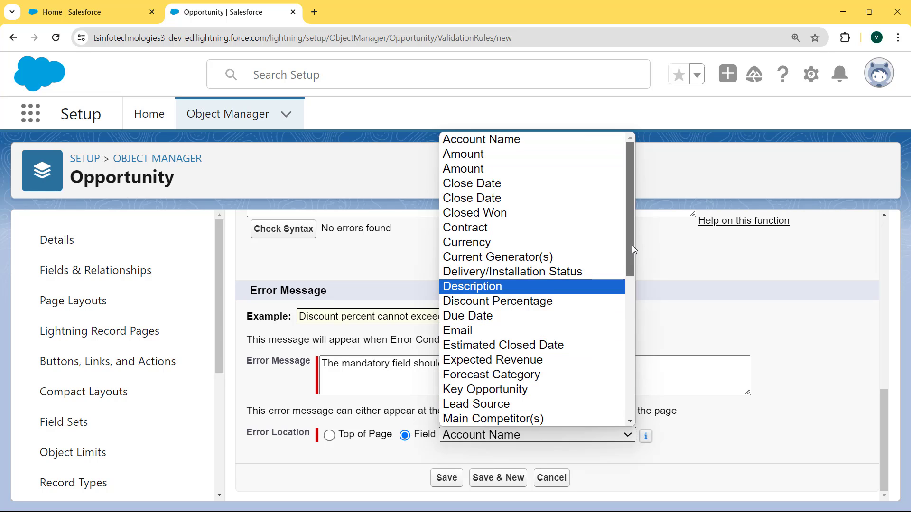
{"action": "left_click_drag", "start_coordinate": [632, 246], "coordinate": [630, 285]}
{"action": "left_click", "coordinate": [497, 349]}
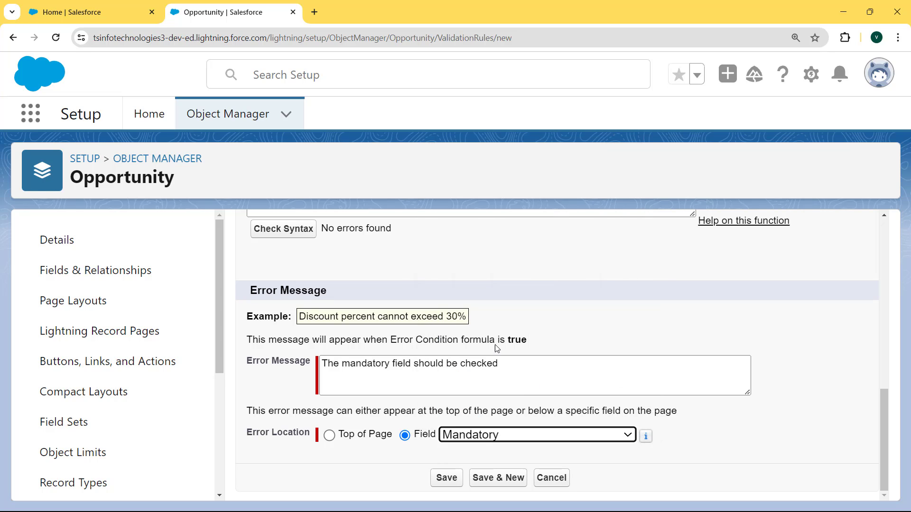
{"action": "left_click", "coordinate": [443, 478]}
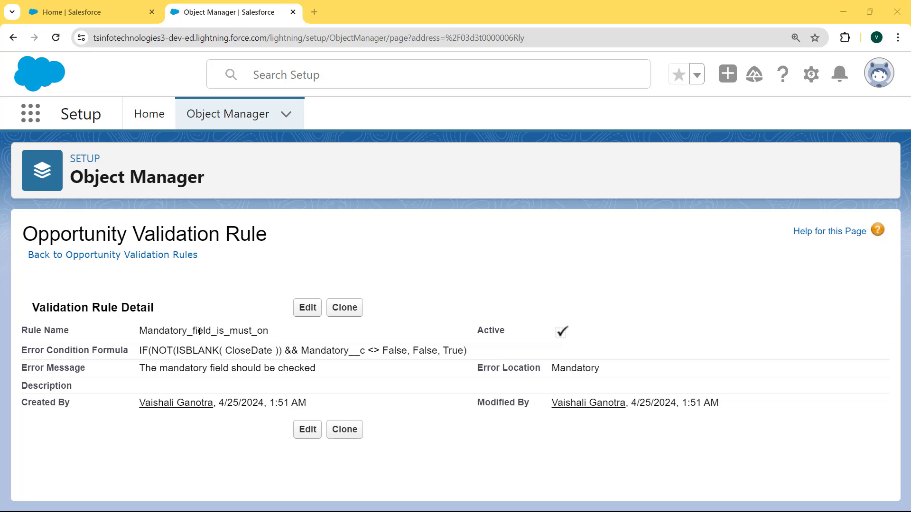
- Review the saved Mandatory_field_is_must_on rule's name and error message, then open the App Launcher
{"action": "left_click_drag", "start_coordinate": [269, 332], "coordinate": [469, 351]}
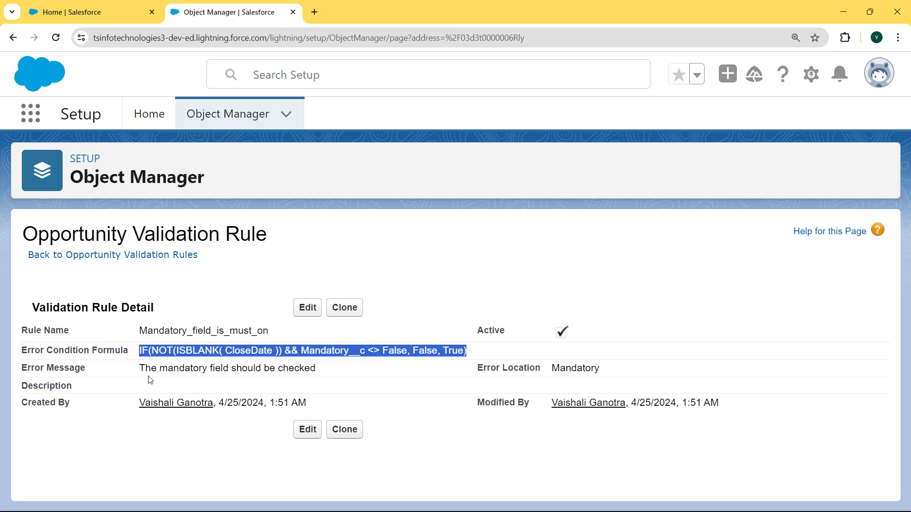
{"action": "left_click_drag", "start_coordinate": [142, 369], "coordinate": [321, 373]}
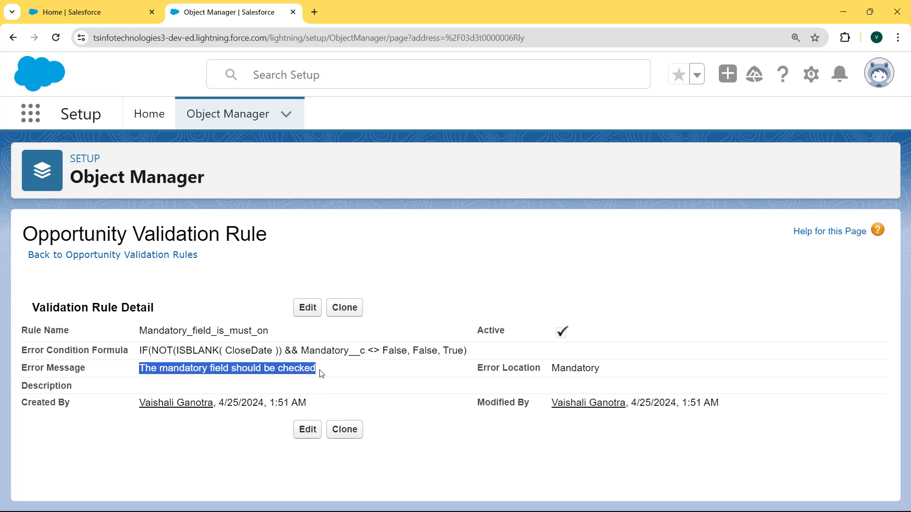
{"action": "left_click", "coordinate": [370, 306]}
{"action": "left_click_drag", "start_coordinate": [369, 306], "coordinate": [280, 307]}
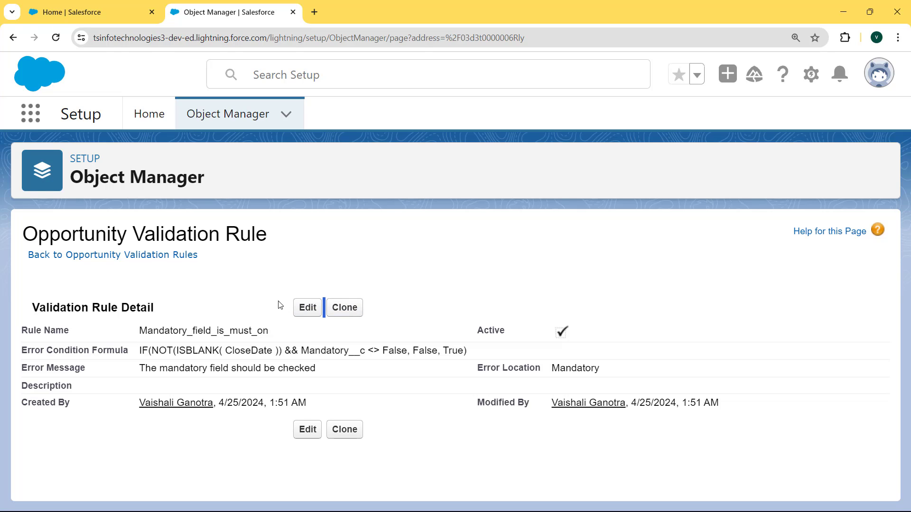
{"action": "left_click", "coordinate": [41, 118]}
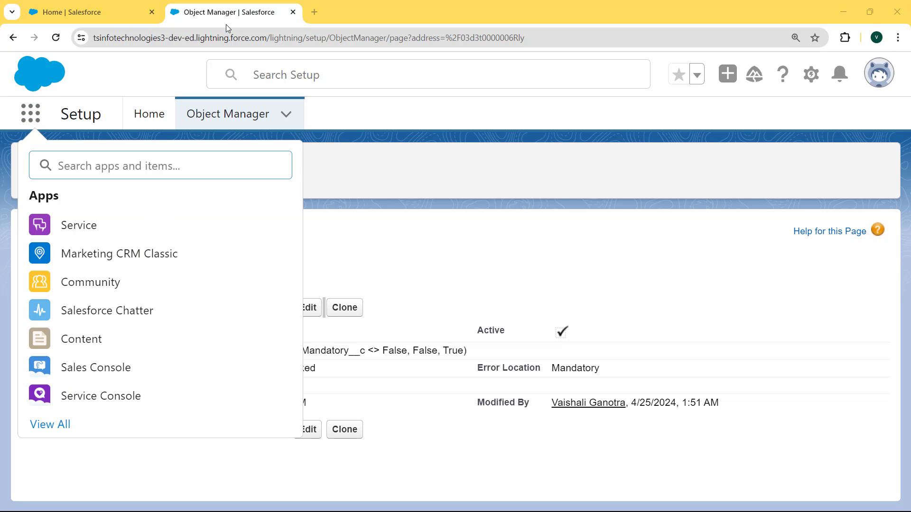
- Find Opportunities via 'oppor' in the launcher and start a new opportunity
{"action": "left_click", "coordinate": [171, 165]}
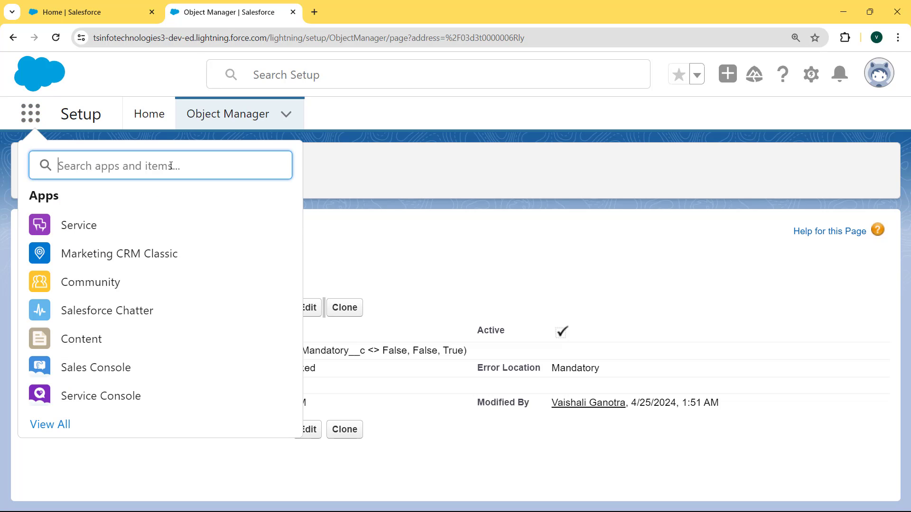
{"action": "type", "text": "oppor"}
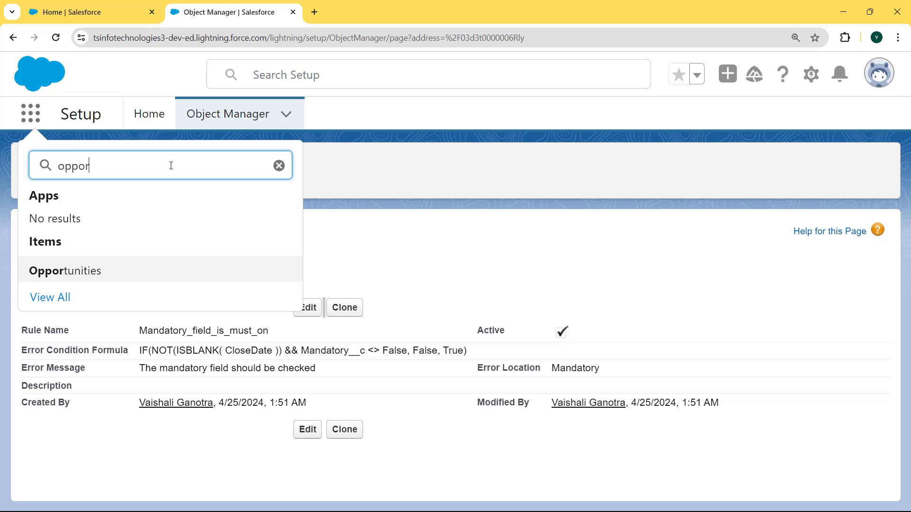
{"action": "left_click", "coordinate": [88, 269]}
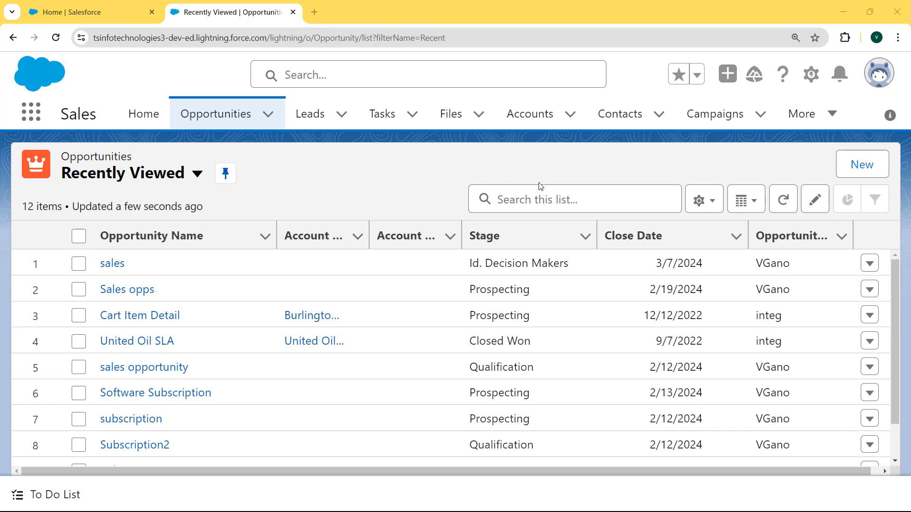
{"action": "left_click", "coordinate": [863, 165]}
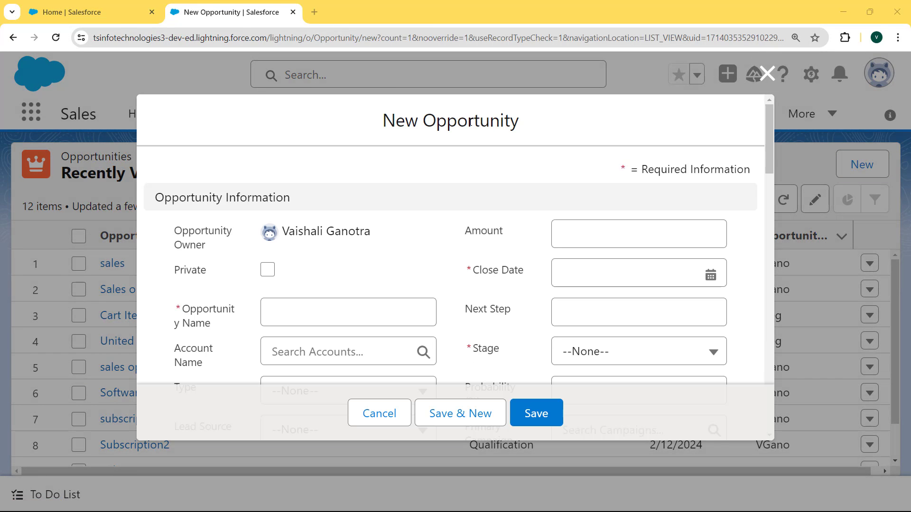
- Name it 'Mandatory Event' with amount 7008 and close date 4/25/2024
{"action": "left_click", "coordinate": [323, 312]}
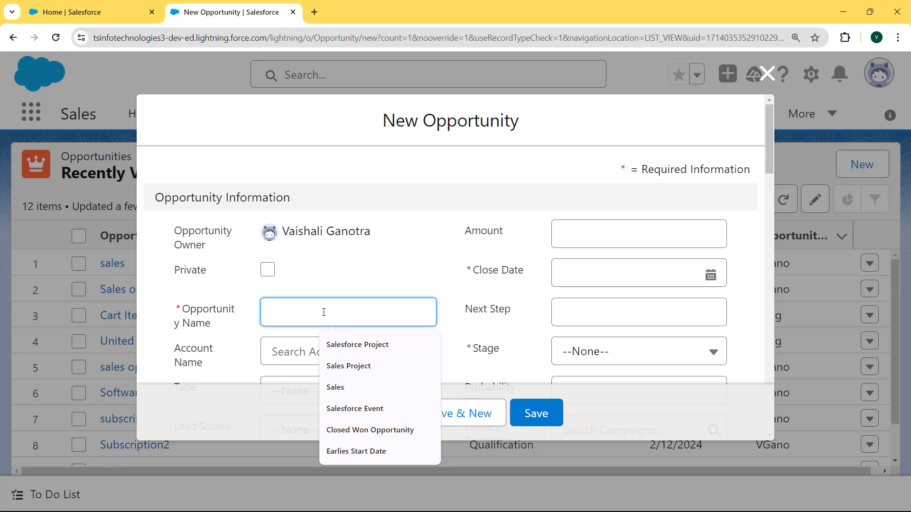
{"action": "type", "text": "Mandator"}
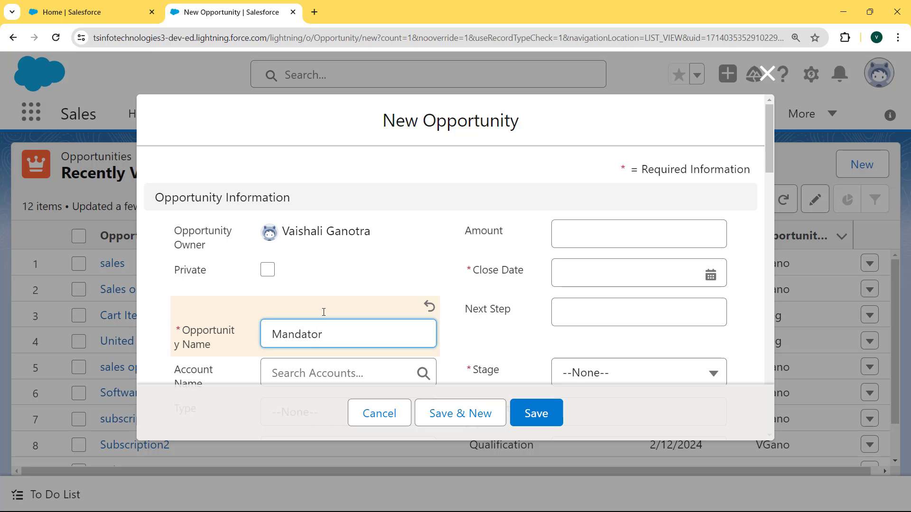
{"action": "type", "text": "y Event"}
{"action": "left_click", "coordinate": [584, 227]}
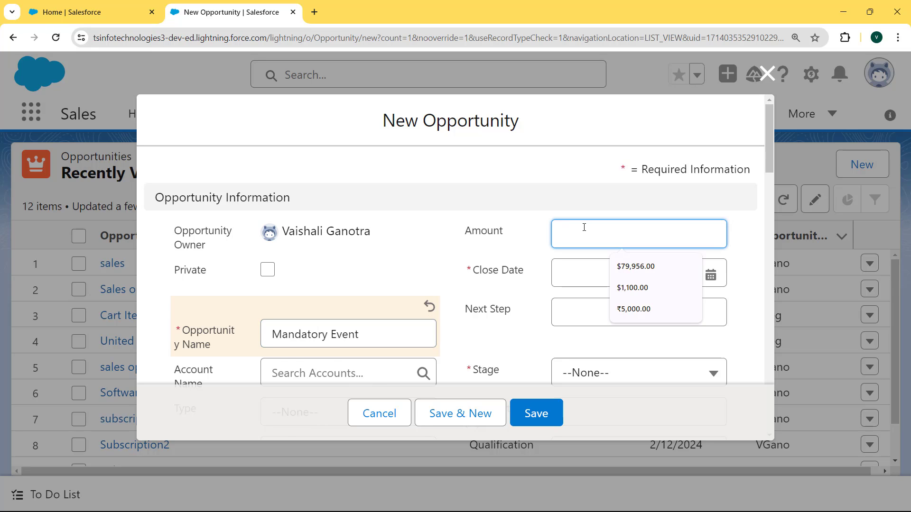
{"action": "type", "text": "7008"}
{"action": "left_click", "coordinate": [720, 299]}
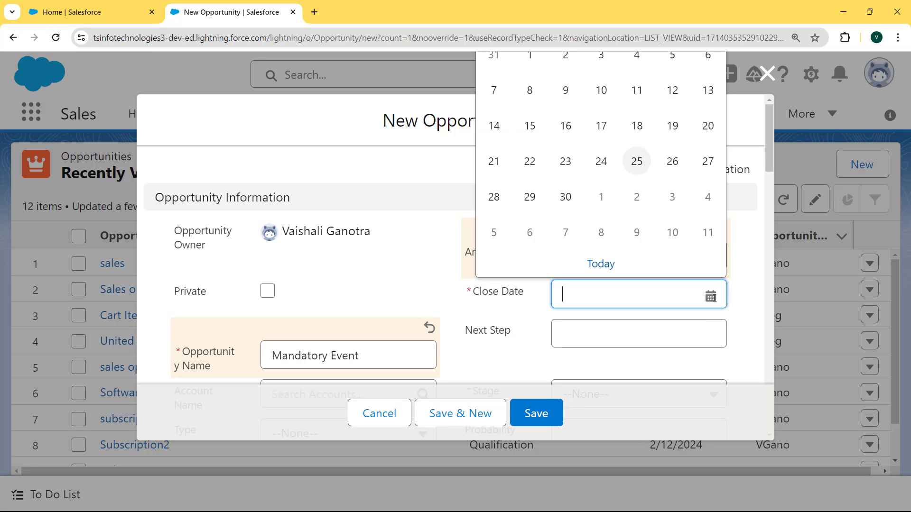
{"action": "left_click", "coordinate": [637, 163]}
{"action": "scroll", "coordinate": [405, 161], "scroll_direction": "down", "scroll_amount": 5}
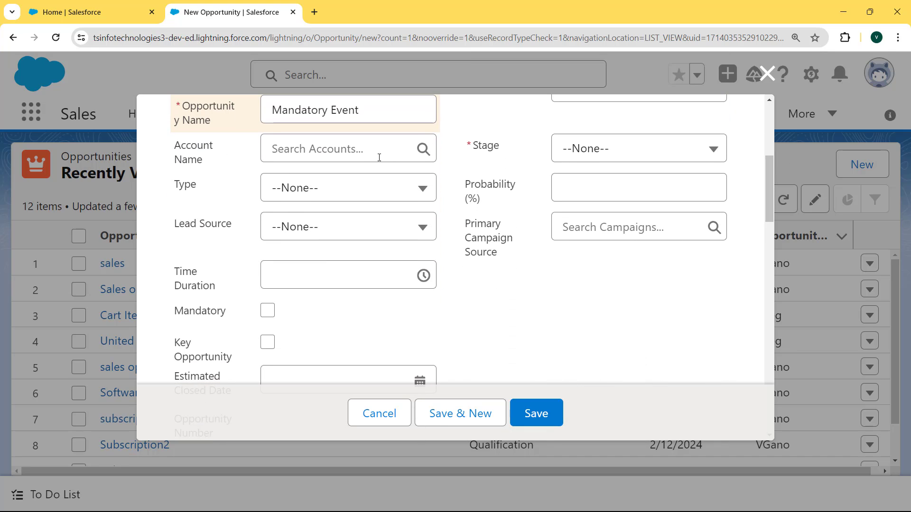
- Set type Existing Customer upgrade and stage Prospecting, leave Mandatory unchecked, and save
{"action": "left_click", "coordinate": [401, 186]}
{"action": "left_click", "coordinate": [363, 253]}
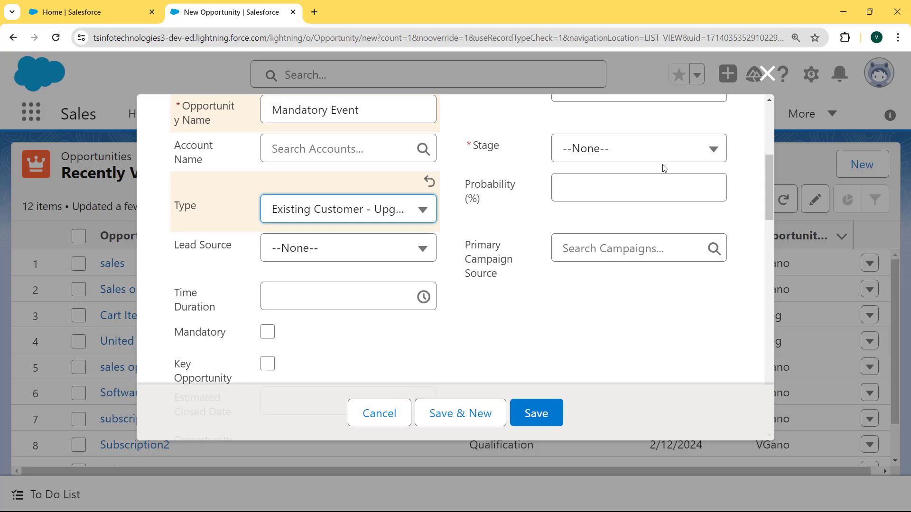
{"action": "left_click", "coordinate": [667, 160]}
{"action": "left_click", "coordinate": [620, 228]}
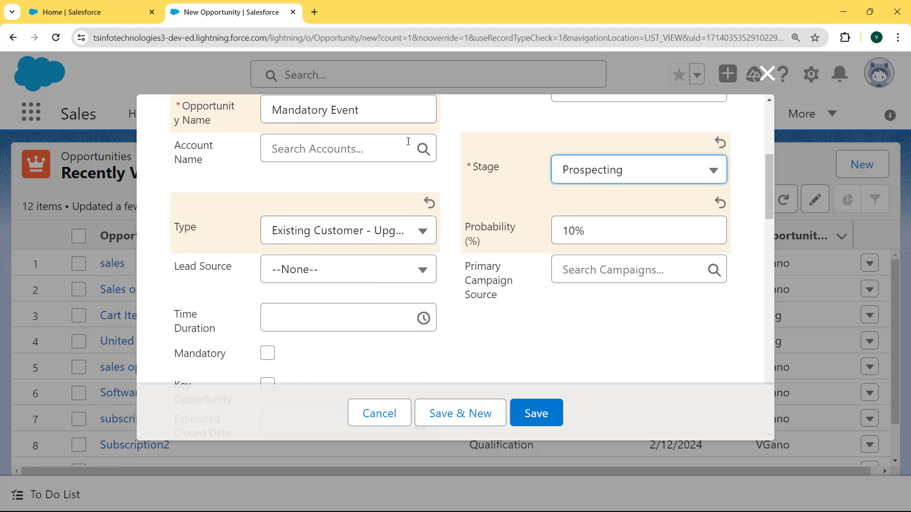
{"action": "double_click", "coordinate": [174, 358]}
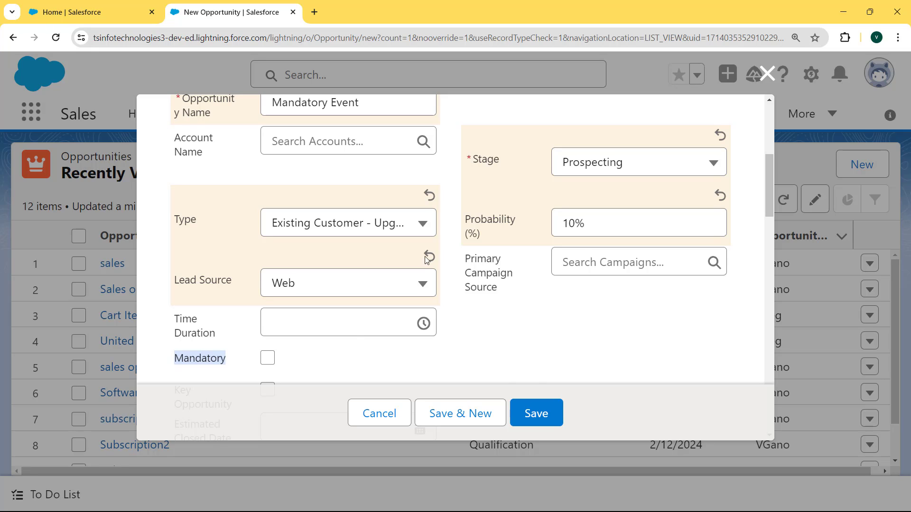
{"action": "left_click", "coordinate": [288, 357]}
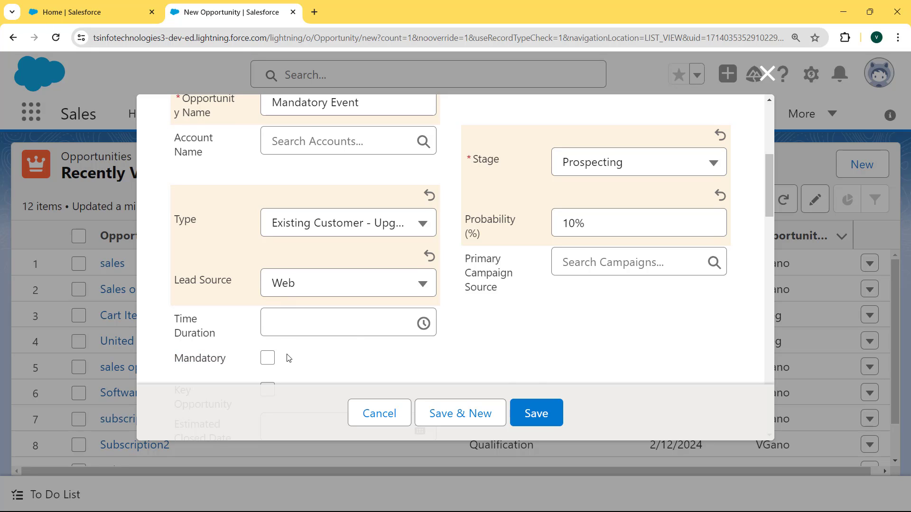
{"action": "left_click", "coordinate": [530, 414]}
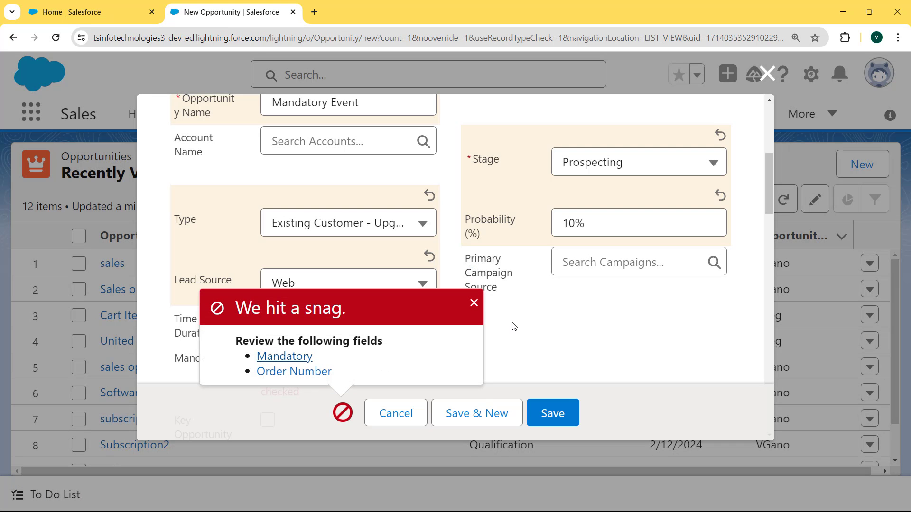
- Dismiss the save error, tick Mandatory, and save the Mandatory Event opportunity again
{"action": "left_click", "coordinate": [470, 303]}
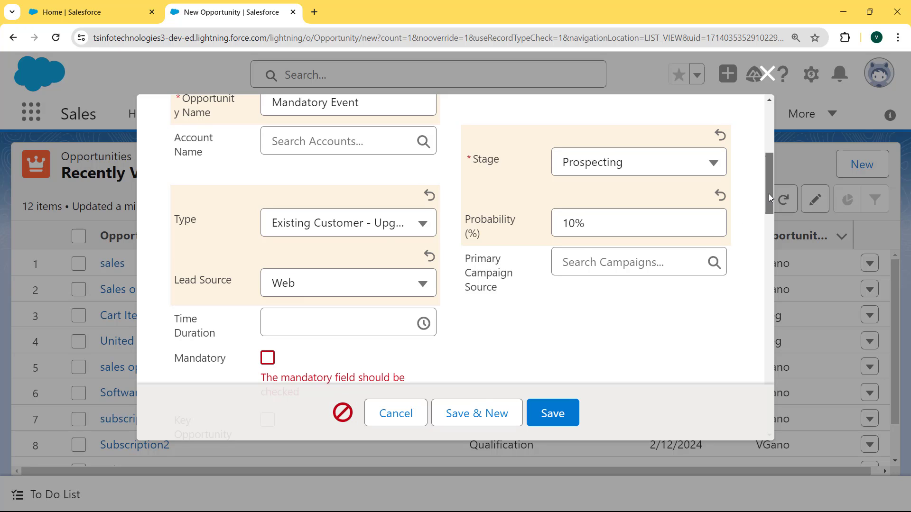
{"action": "left_click_drag", "start_coordinate": [768, 194], "coordinate": [764, 206]}
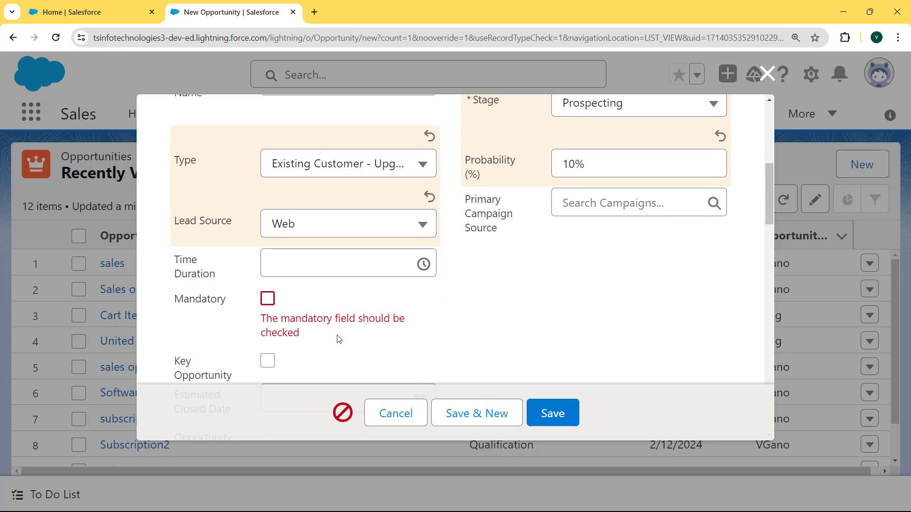
{"action": "left_click_drag", "start_coordinate": [336, 339], "coordinate": [176, 302]}
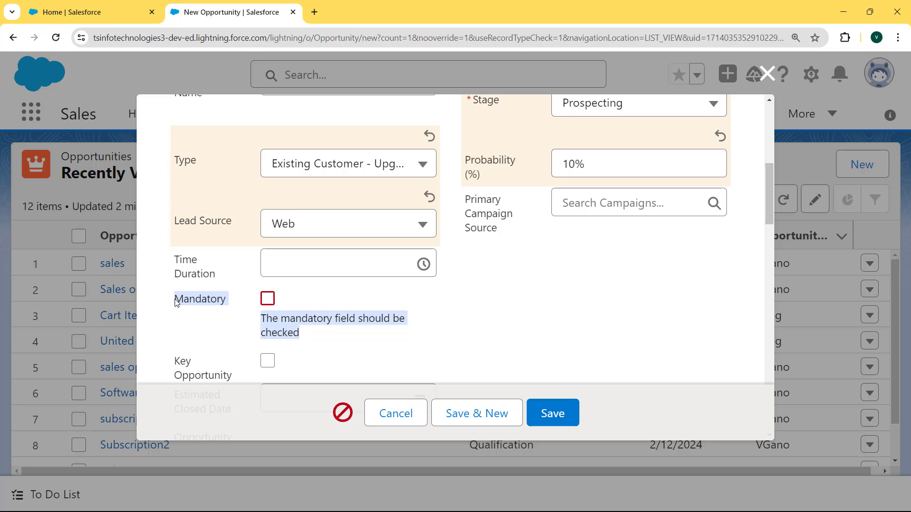
{"action": "left_click", "coordinate": [321, 338]}
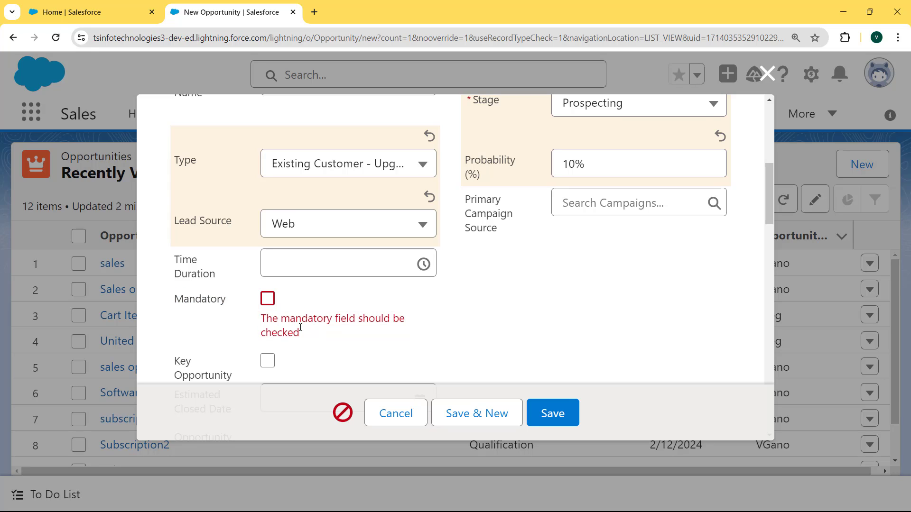
{"action": "left_click", "coordinate": [269, 300]}
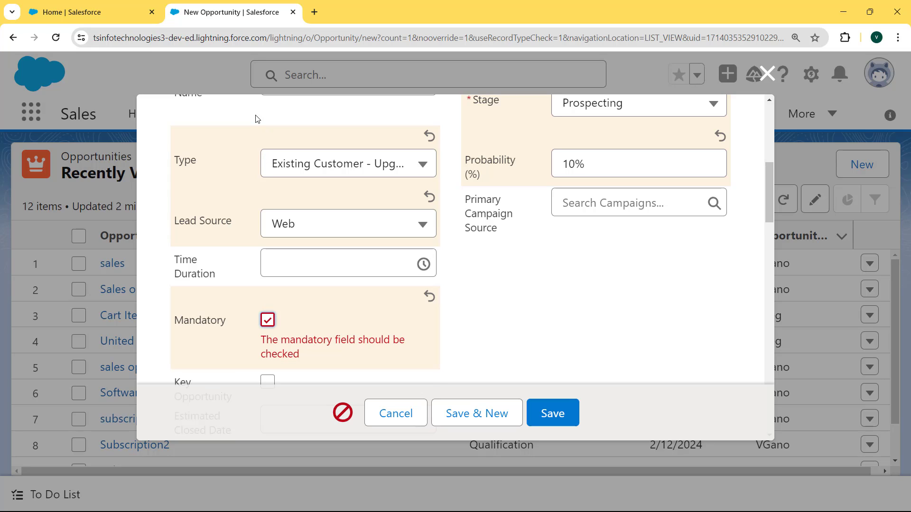
{"action": "scroll", "coordinate": [474, 341], "scroll_direction": "up", "scroll_amount": 1}
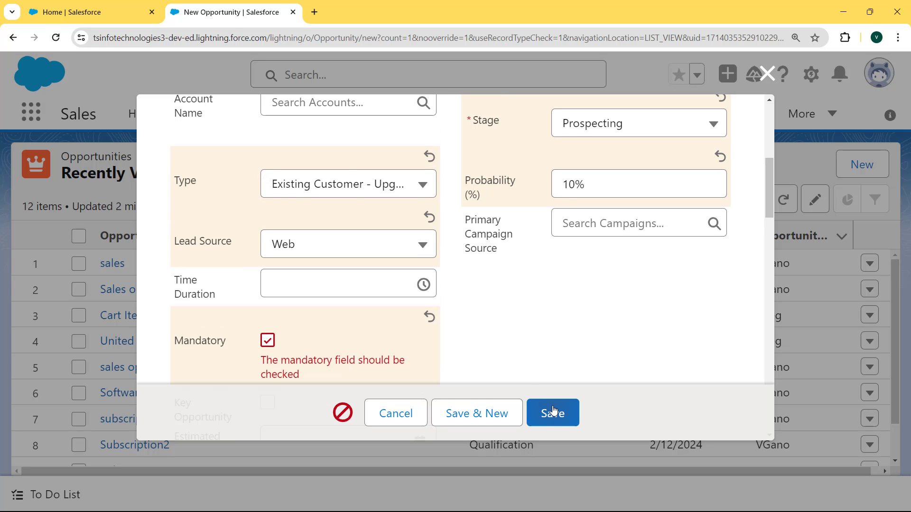
{"action": "left_click", "coordinate": [550, 412]}
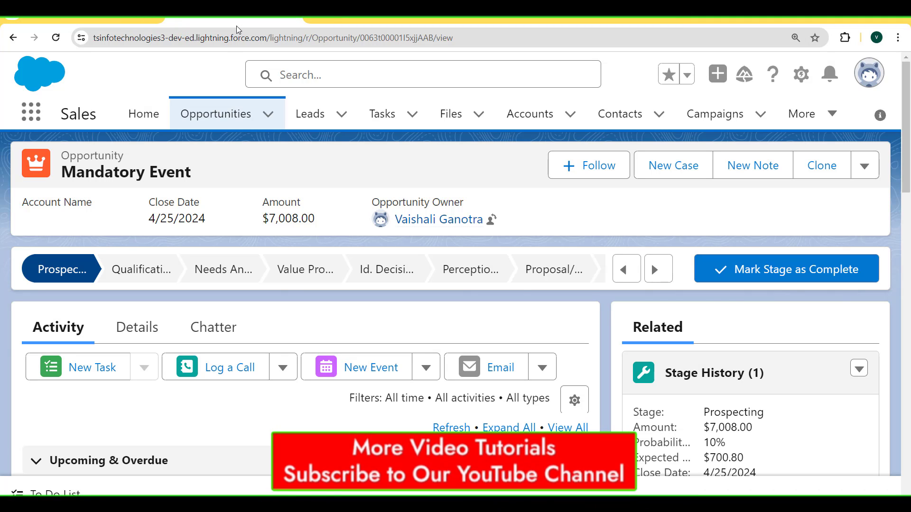
- Switch to Salesforce Classic, open Setup, and reach Opportunity Validation Rules via Quick Find 'oppo'
{"action": "left_click", "coordinate": [863, 81]}
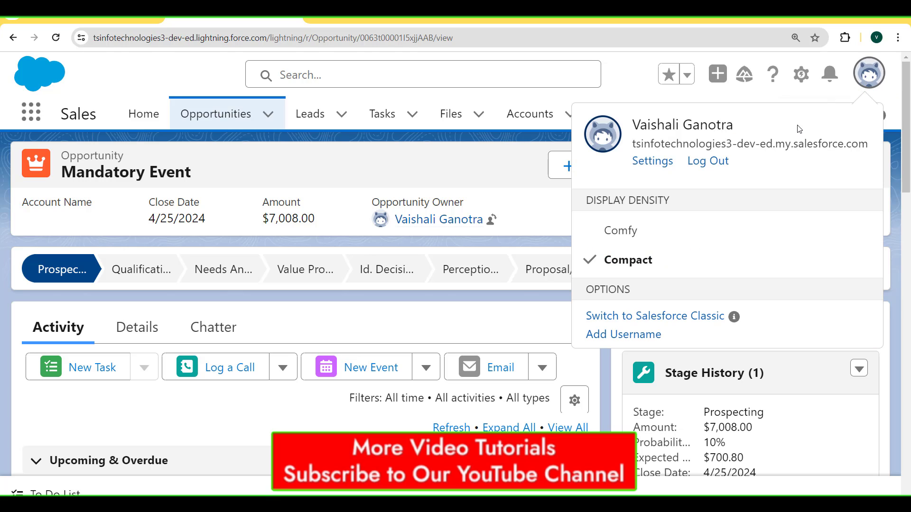
{"action": "left_click", "coordinate": [656, 316]}
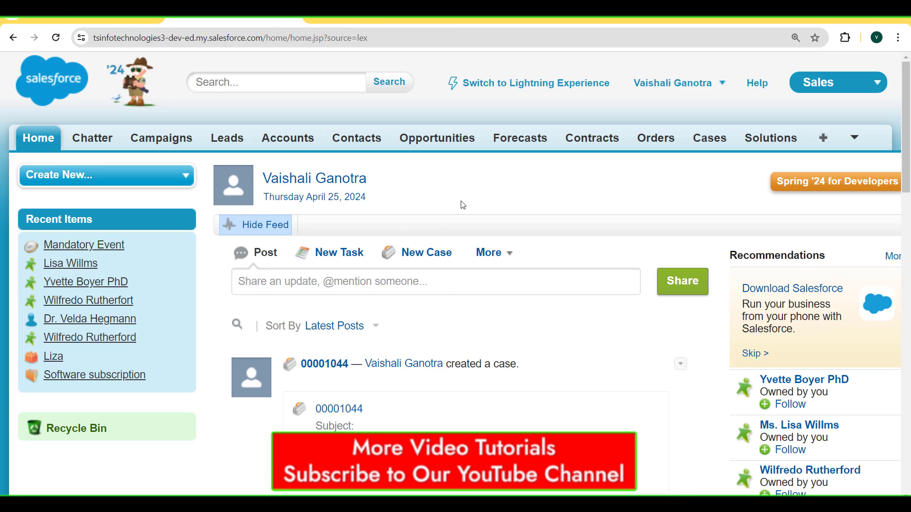
{"action": "left_click", "coordinate": [718, 95]}
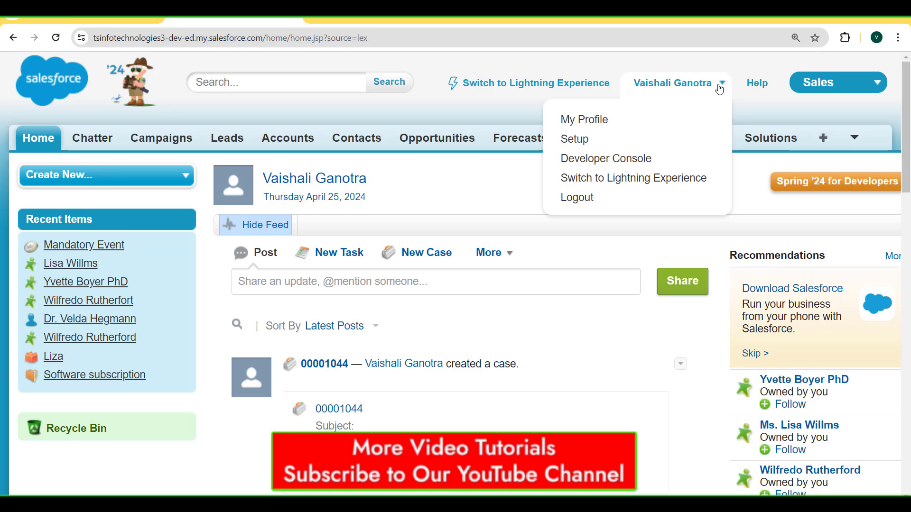
{"action": "left_click", "coordinate": [608, 139]}
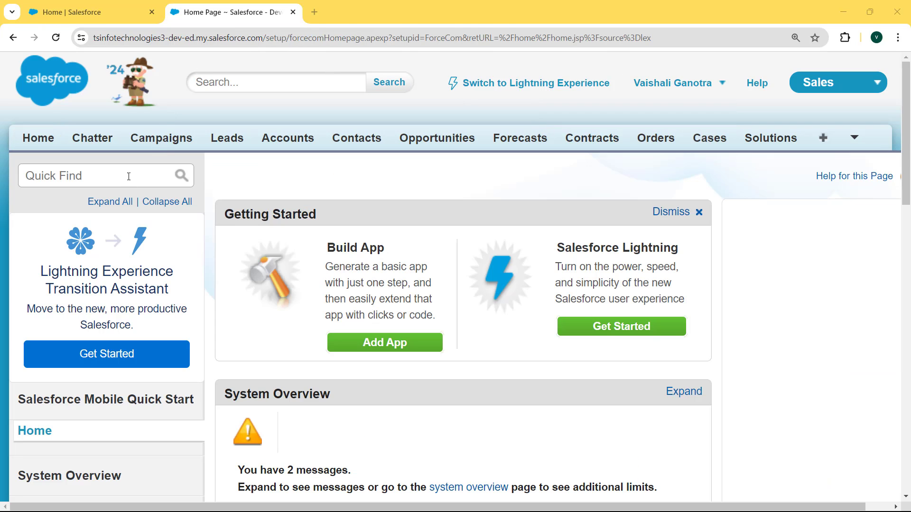
{"action": "left_click", "coordinate": [127, 174]}
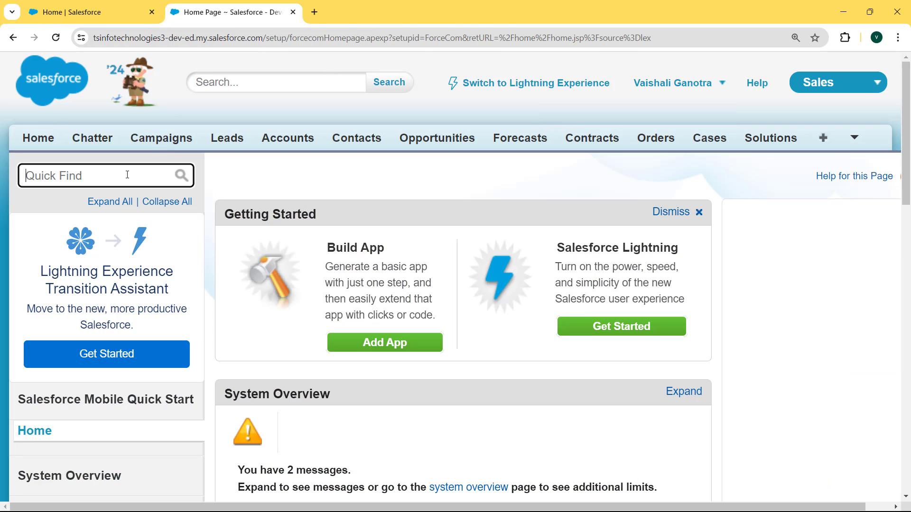
{"action": "type", "text": "oppo"}
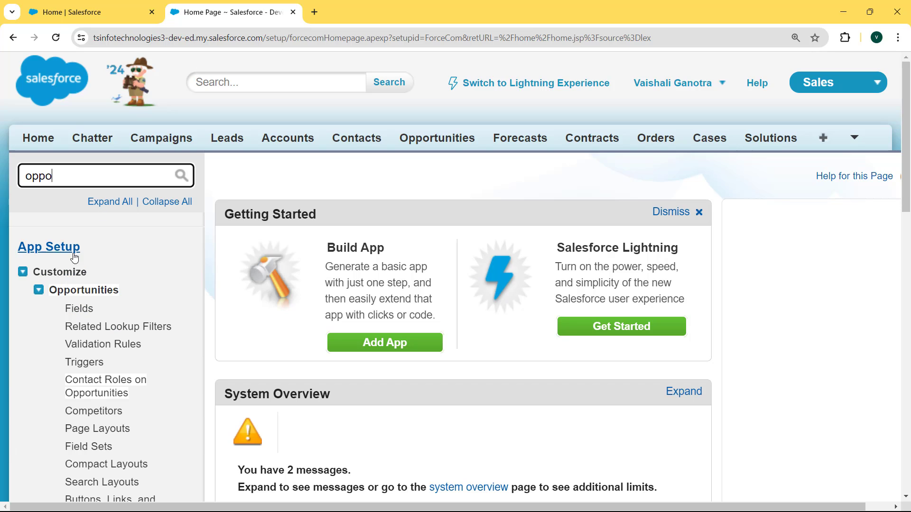
{"action": "left_click", "coordinate": [116, 345]}
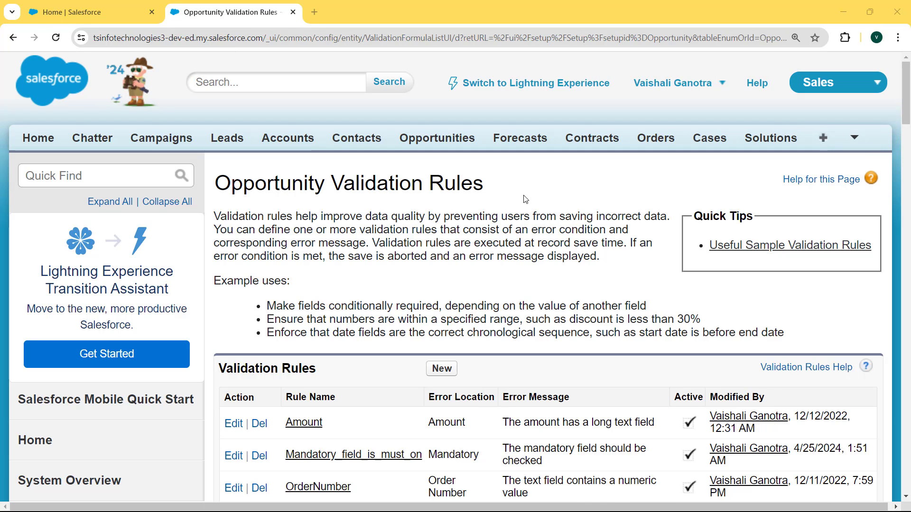
- Create rule Key_opportunity_field_is_must_checked with formula AND(Key_Opportunity__c = TRUE, ISBLANK(Estimated_Closed_Date__c))
{"action": "mouse_move", "coordinate": [906, 102]}
{"action": "left_mouse_down"}
{"action": "mouse_move", "coordinate": [908, 139]}
{"action": "mouse_move", "coordinate": [908, 116]}
{"action": "left_mouse_up"}
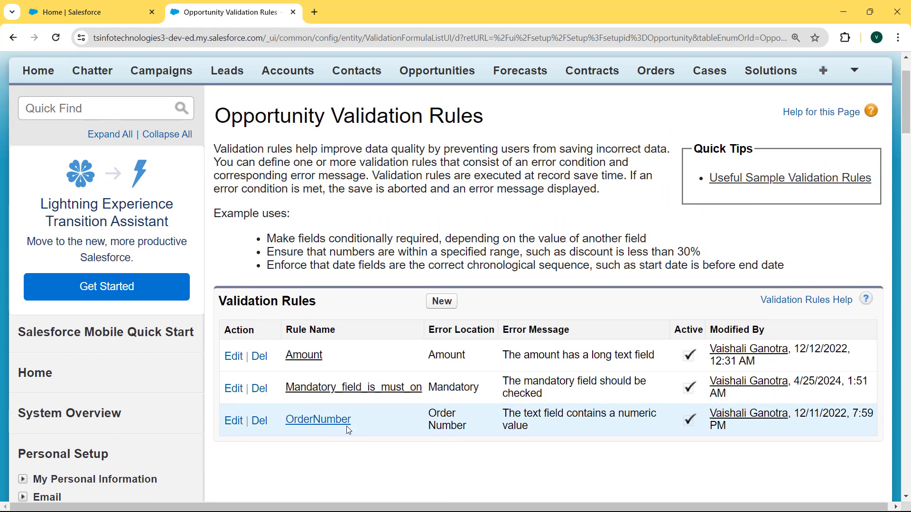
{"action": "left_click", "coordinate": [448, 301]}
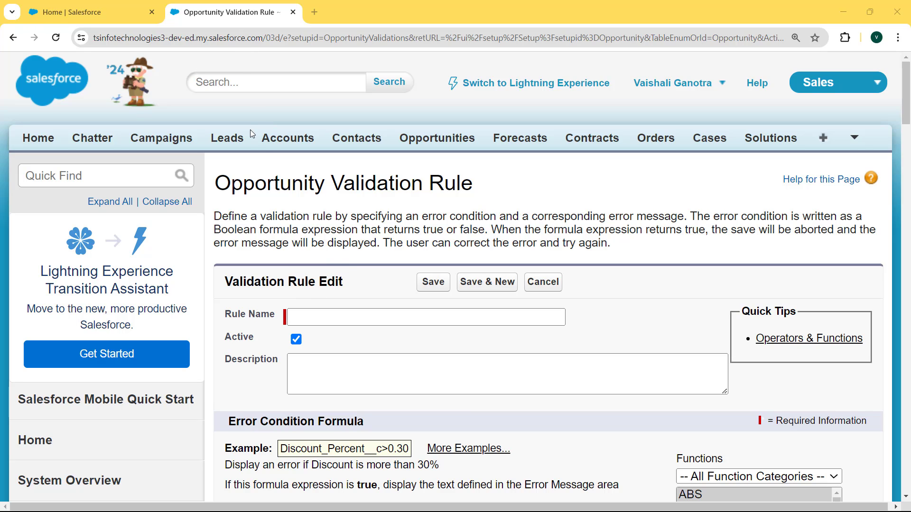
{"action": "type", "text": "Key_opportunity_field_is_must_checked"}
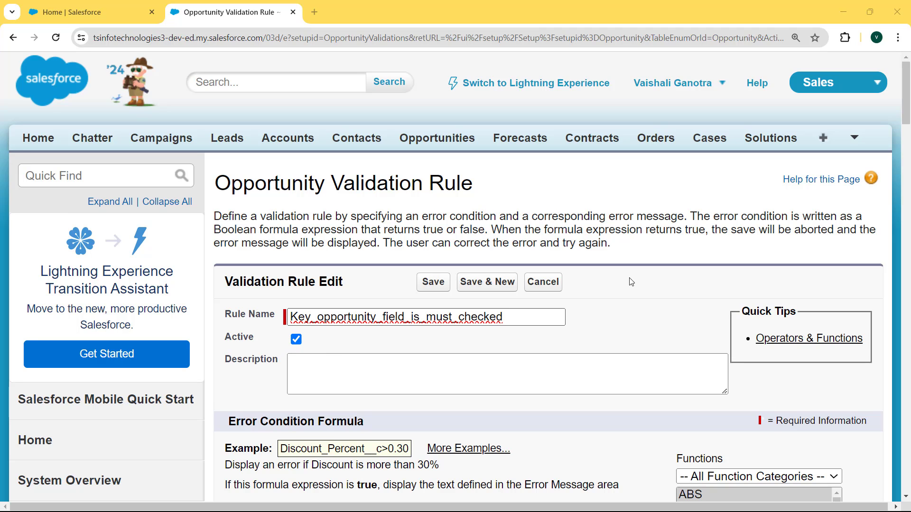
{"action": "scroll", "coordinate": [909, 109], "scroll_direction": "down", "scroll_amount": 5}
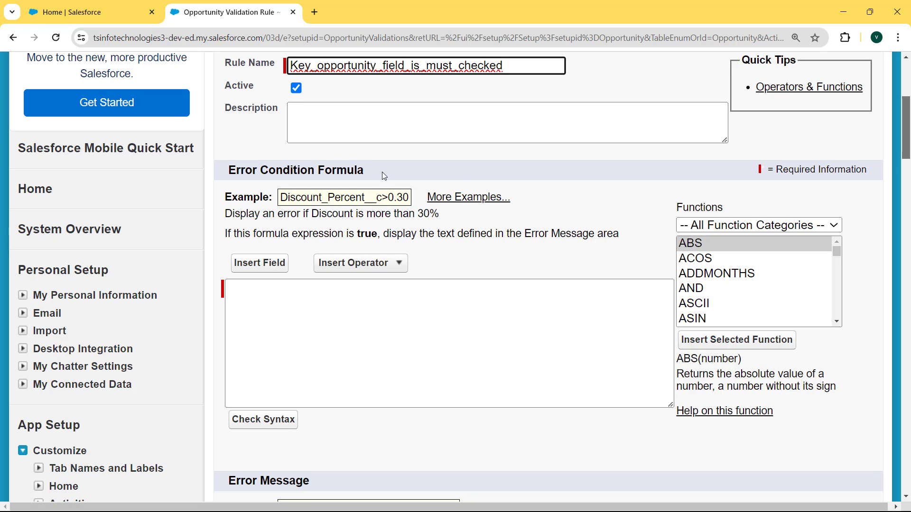
{"action": "left_click", "coordinate": [268, 299]}
{"action": "type", "text": "AND(      Key_Opportunity__c  = TRUE,     ISBLANK( Estimated_Closed_Date__c ) )"}
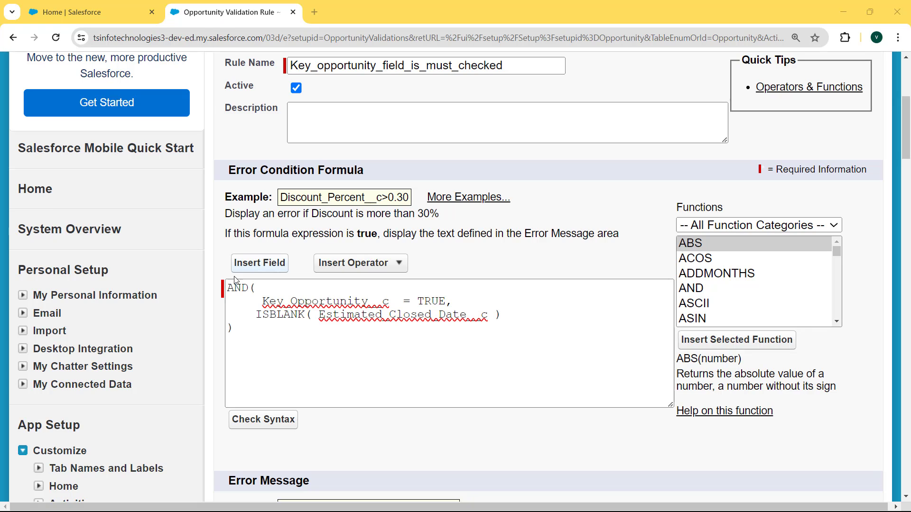
{"action": "left_click_drag", "start_coordinate": [229, 288], "coordinate": [259, 285]}
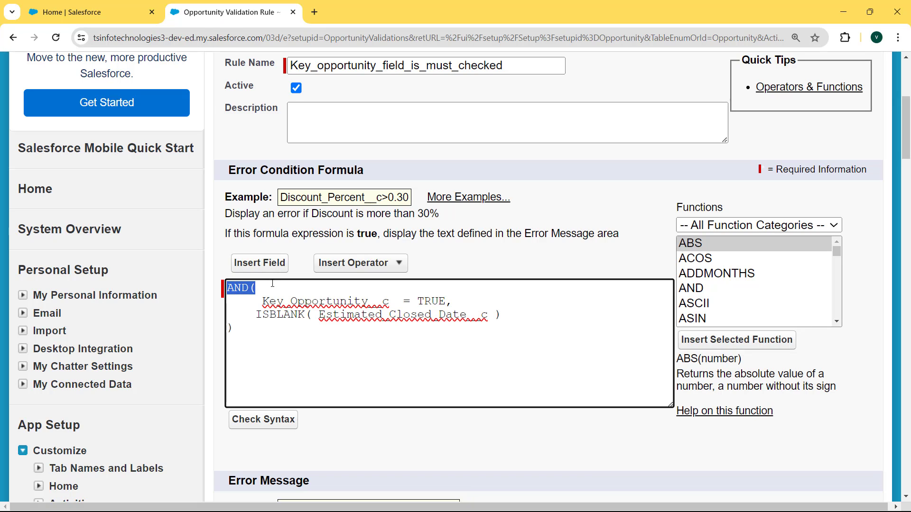
{"action": "left_click_drag", "start_coordinate": [287, 288], "coordinate": [517, 331]}
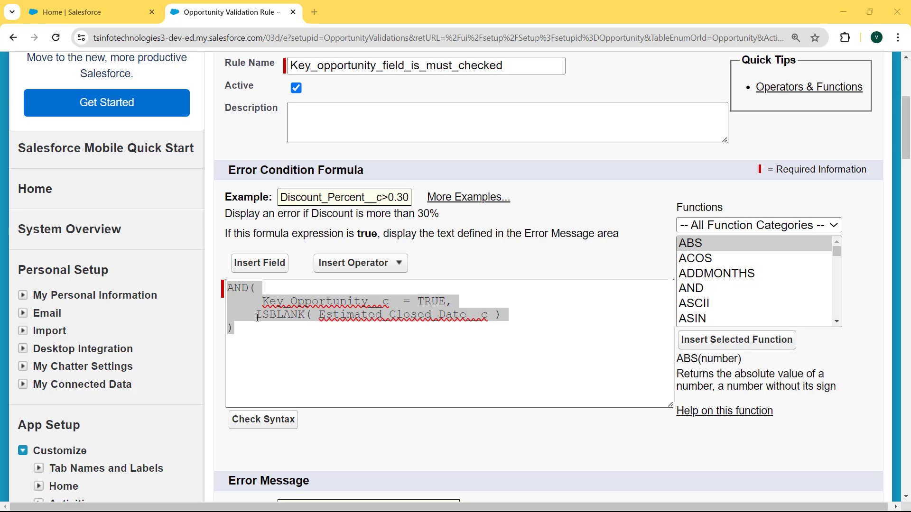
{"action": "left_click_drag", "start_coordinate": [256, 315], "coordinate": [582, 299]}
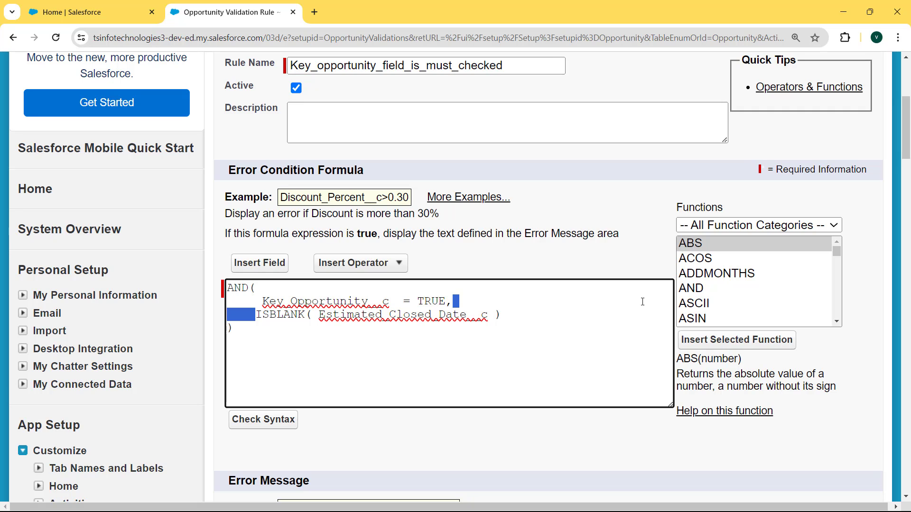
{"action": "left_click_drag", "start_coordinate": [264, 302], "coordinate": [418, 287]}
{"action": "left_click", "coordinate": [474, 298], "text": "shift"}
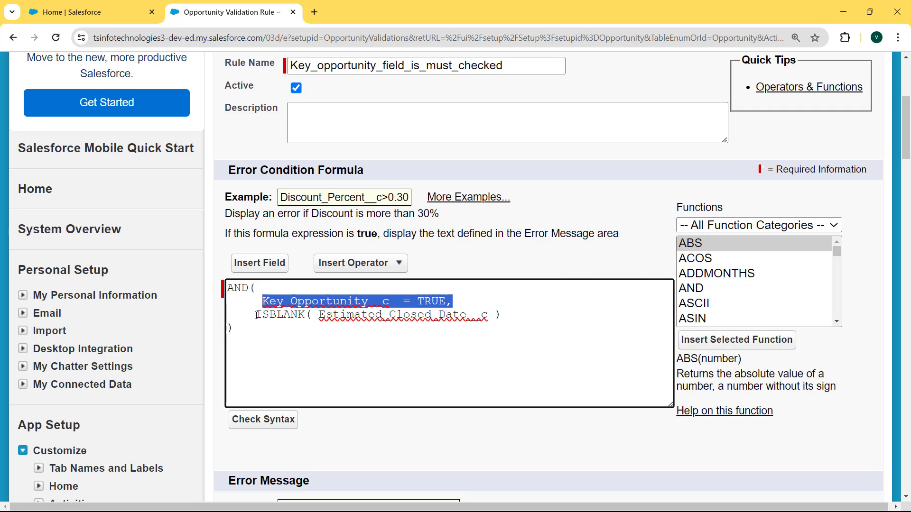
{"action": "left_click_drag", "start_coordinate": [257, 315], "coordinate": [527, 311]}
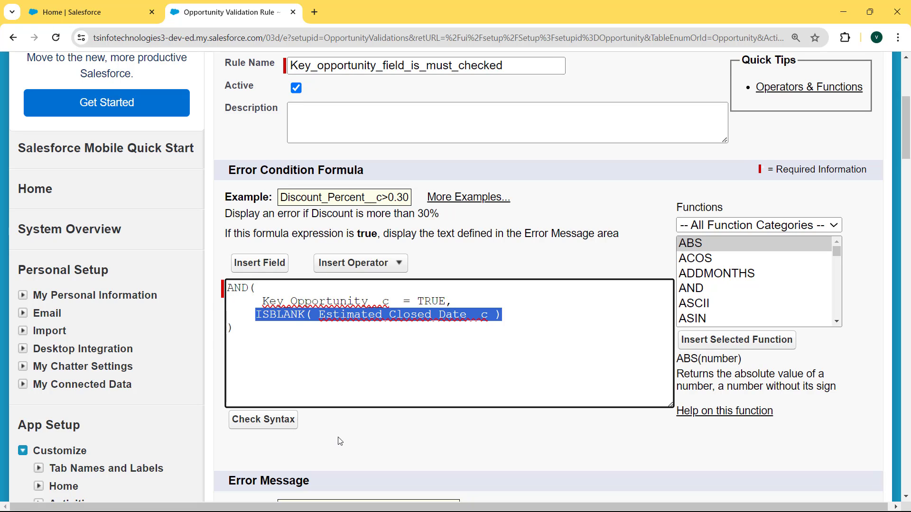
- Verify the formula has no syntax errors and paste the Estimated Close Date error message
{"action": "left_click", "coordinate": [268, 428]}
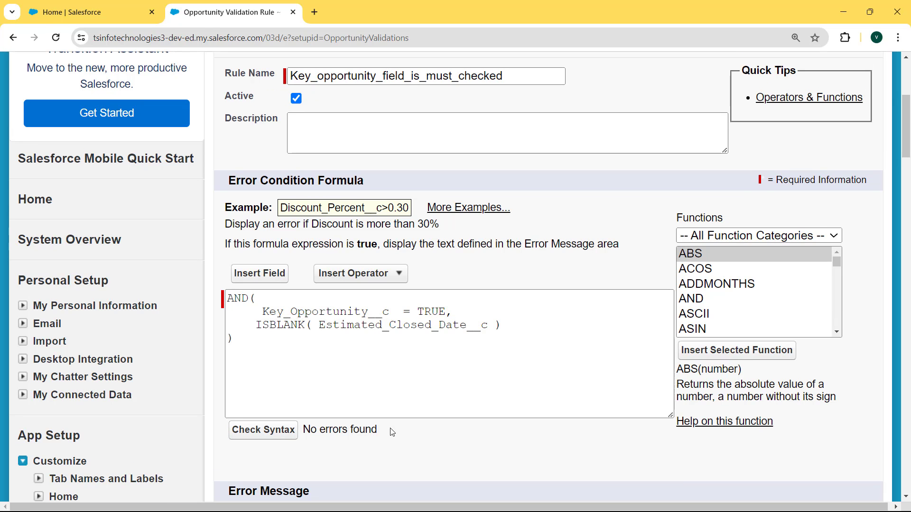
{"action": "left_click_drag", "start_coordinate": [391, 431], "coordinate": [293, 432]}
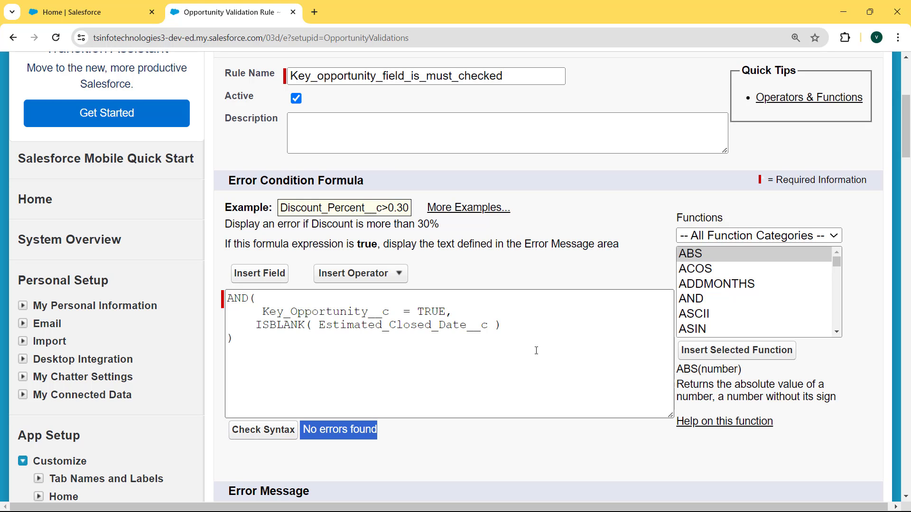
{"action": "left_click_drag", "start_coordinate": [907, 145], "coordinate": [907, 182]}
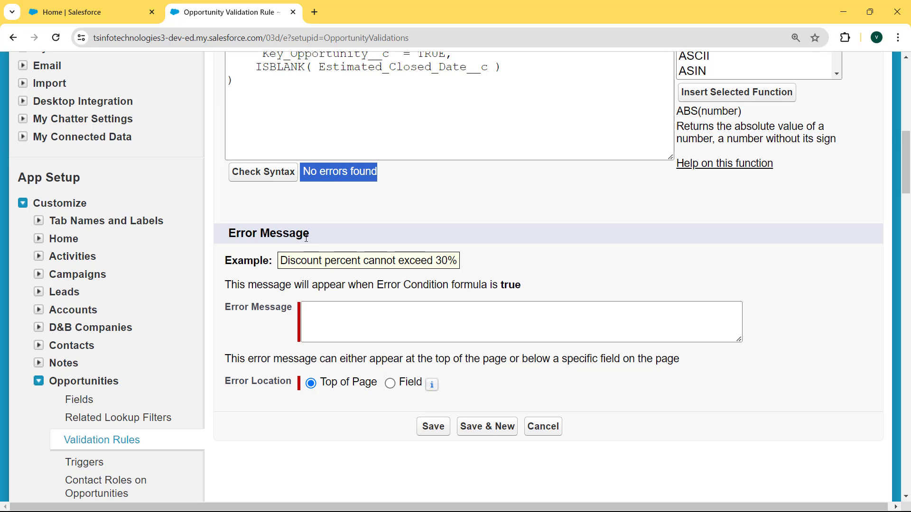
{"action": "left_click", "coordinate": [383, 313]}
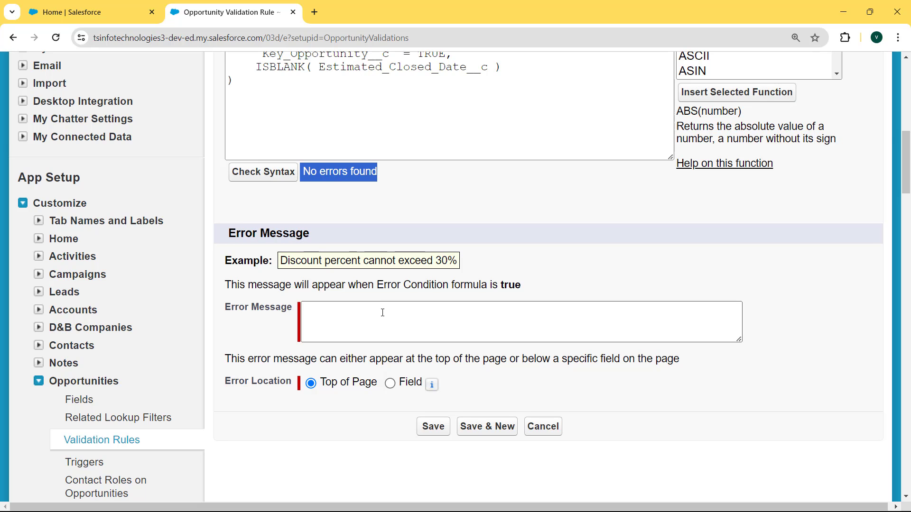
{"action": "left_click", "coordinate": [383, 313]}
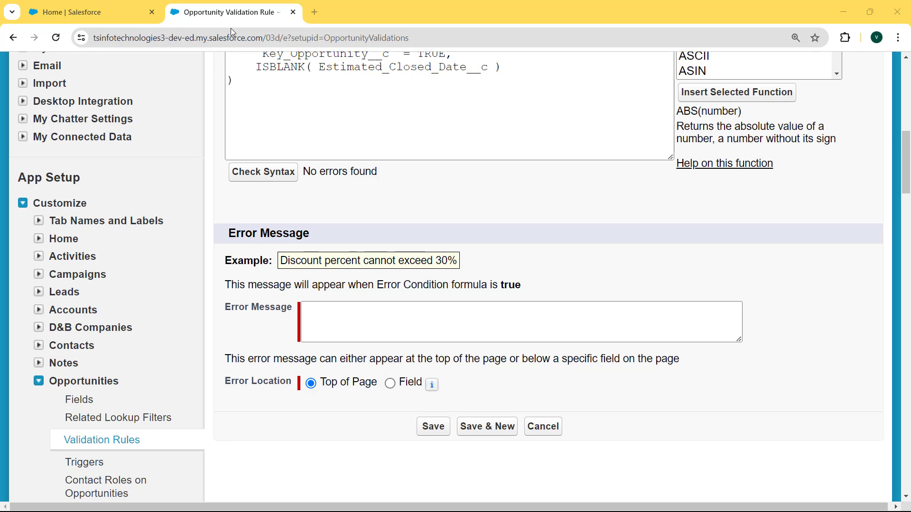
{"action": "type", "text": "\"The 'Key Opportunity' is checked, and the 'Estimated Close Date' must be populated.\""}
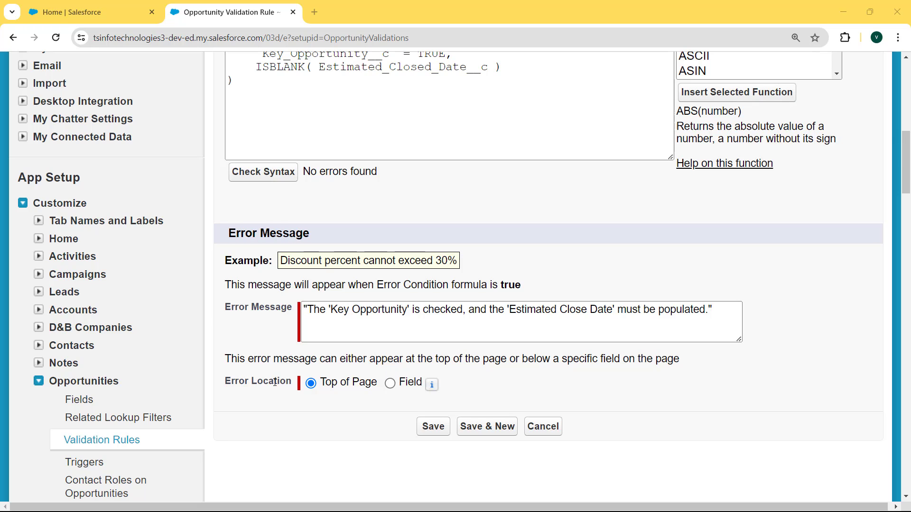
- Place the error at the Estimated Closed Date field, save the rule, and open Opportunities home
{"action": "left_click", "coordinate": [403, 383]}
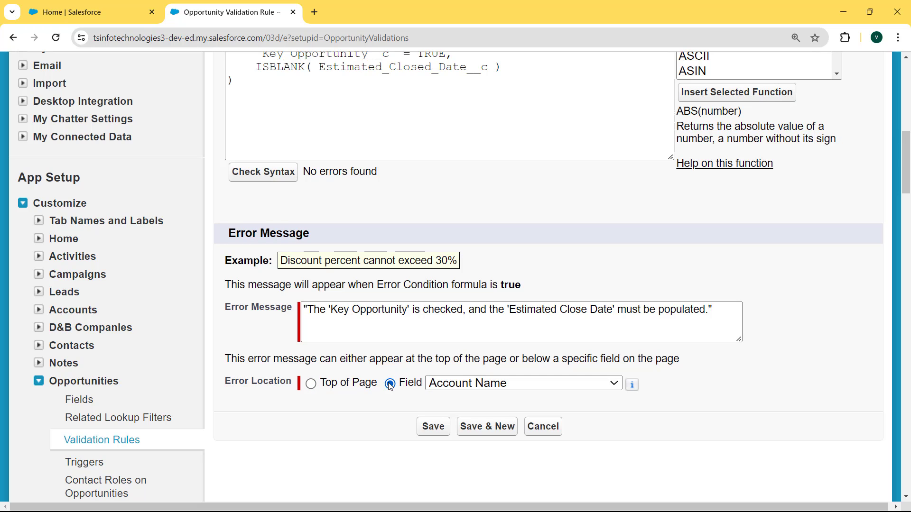
{"action": "left_click", "coordinate": [520, 385]}
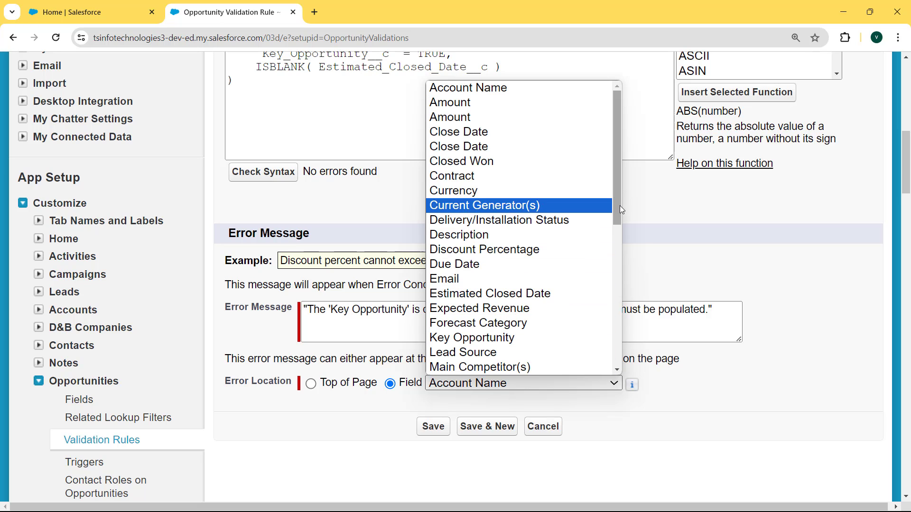
{"action": "left_click", "coordinate": [537, 295]}
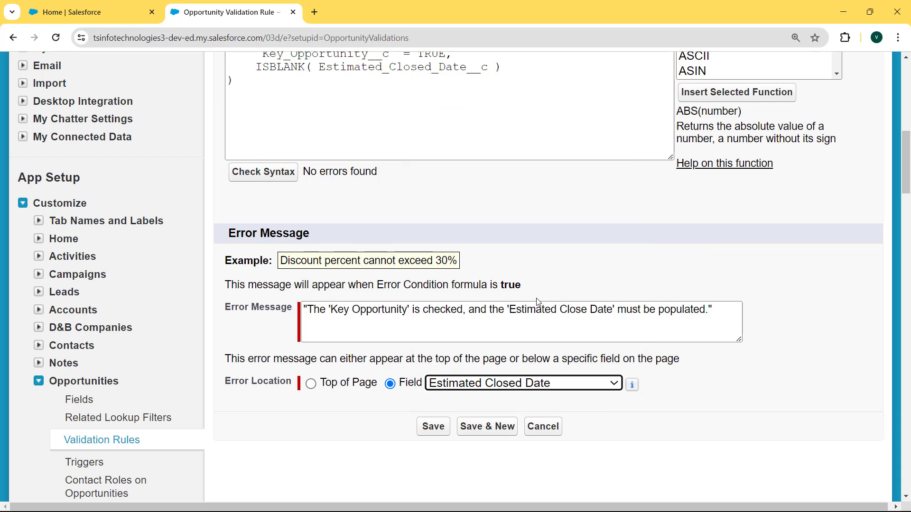
{"action": "left_click", "coordinate": [424, 427]}
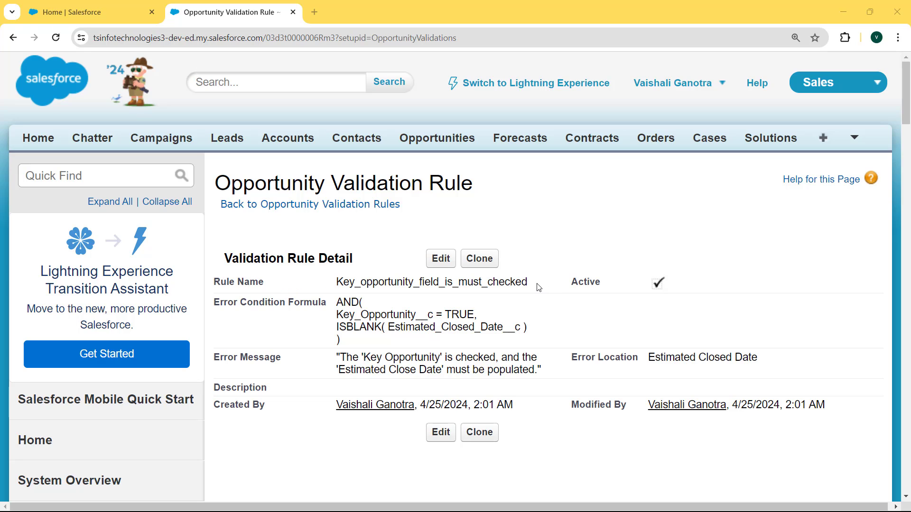
{"action": "left_click_drag", "start_coordinate": [539, 287], "coordinate": [341, 293]}
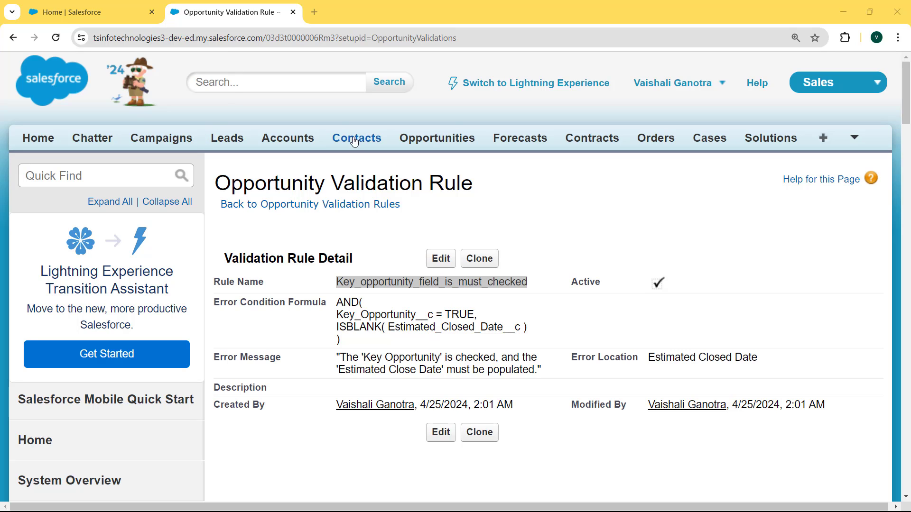
{"action": "left_click", "coordinate": [429, 142]}
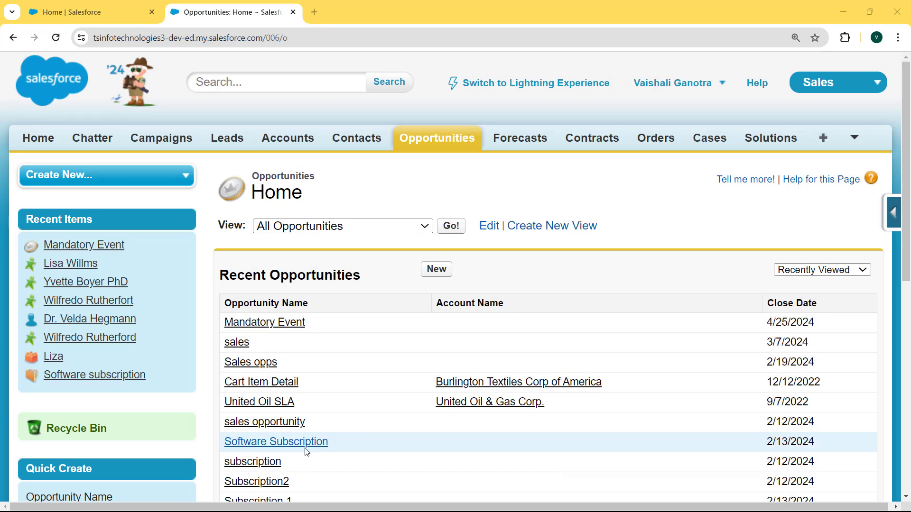
- Create a new opportunity with Key Opportunity checked and no Estimated Closed Date, and attempt to save it
{"action": "left_click", "coordinate": [440, 273]}
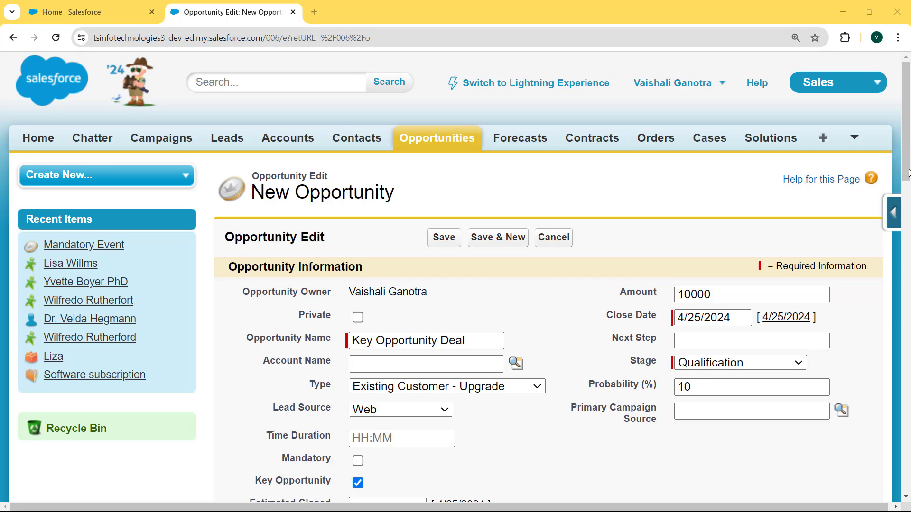
{"action": "left_click_drag", "start_coordinate": [908, 173], "coordinate": [909, 202]}
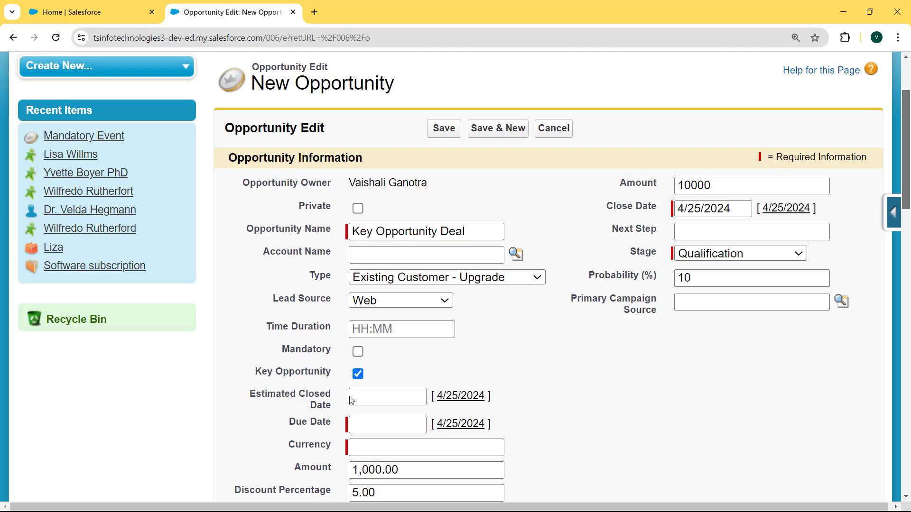
{"action": "left_click", "coordinate": [438, 134]}
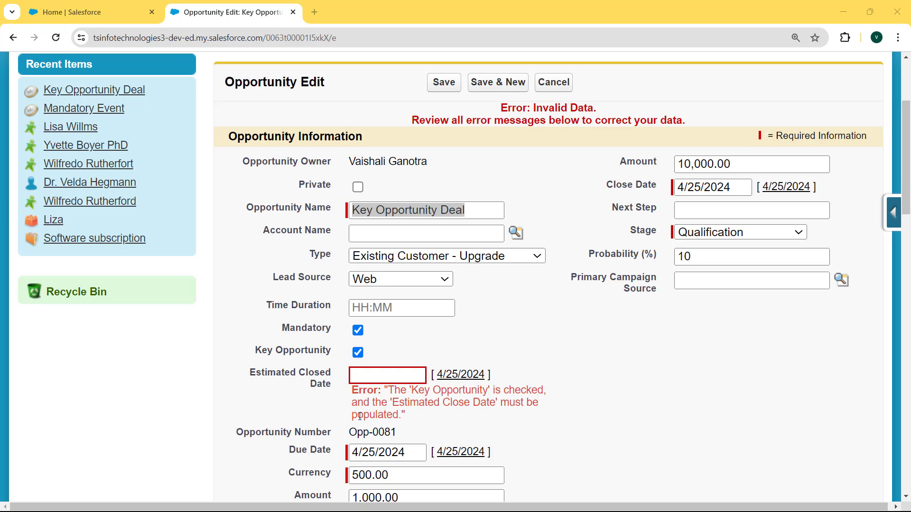
- Enter 4/26/2024 as the Estimated Closed Date and save the Key Opportunity Deal
{"action": "left_click", "coordinate": [389, 374]}
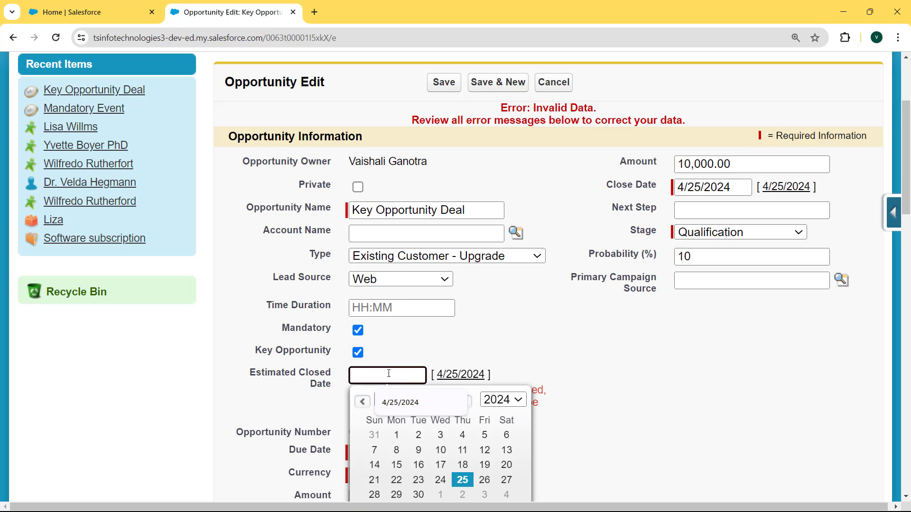
{"action": "left_click", "coordinate": [484, 480]}
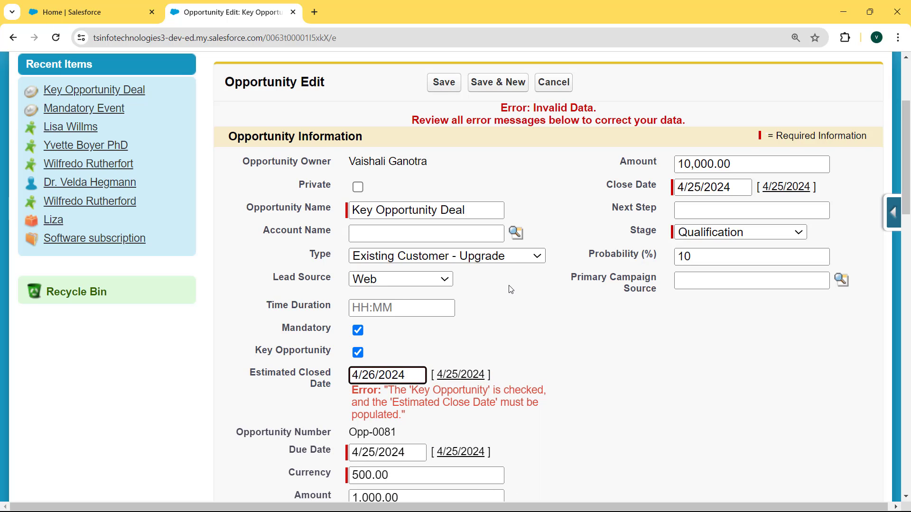
{"action": "left_click", "coordinate": [438, 84]}
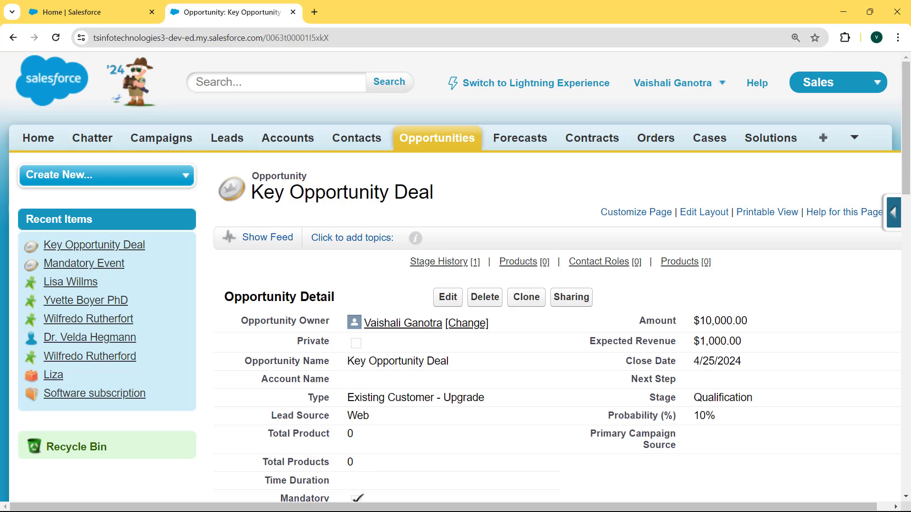
{"action": "scroll", "coordinate": [908, 171], "scroll_direction": "down", "scroll_amount": 3}
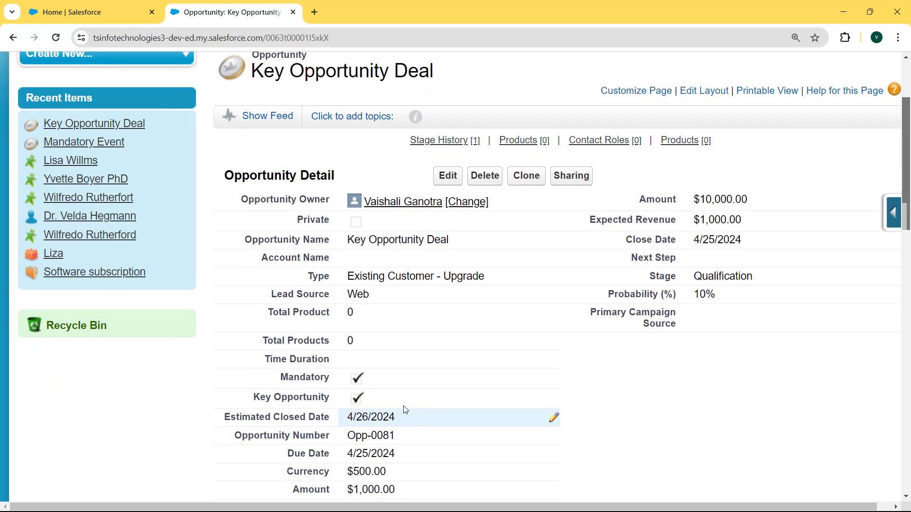